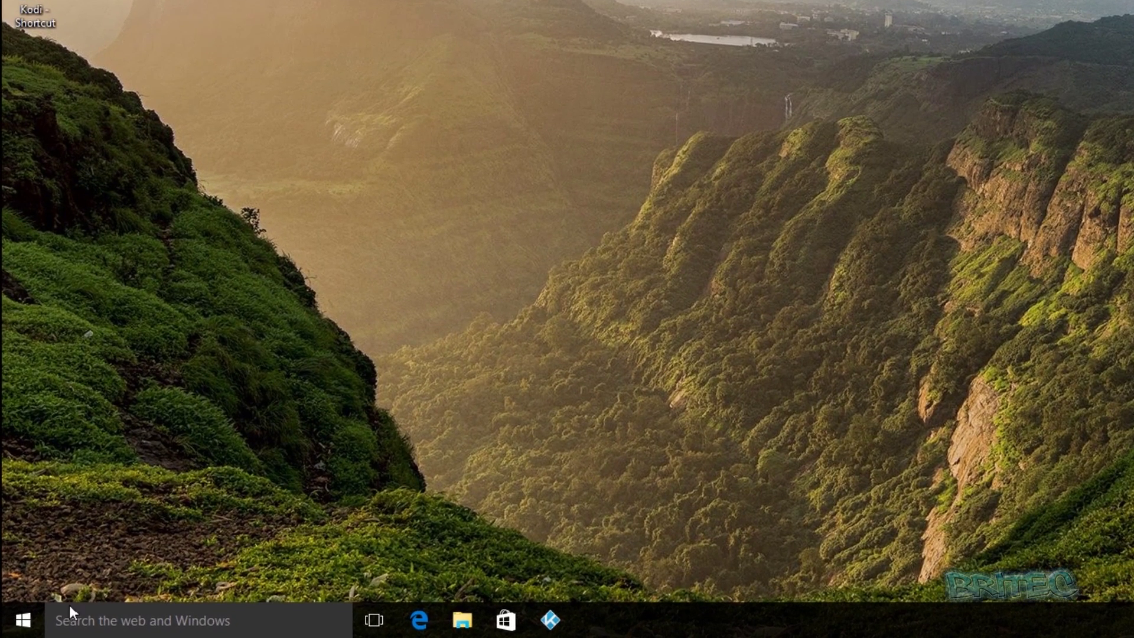
Open the Win+X power-user menu from the Start button
right_click(23, 620)
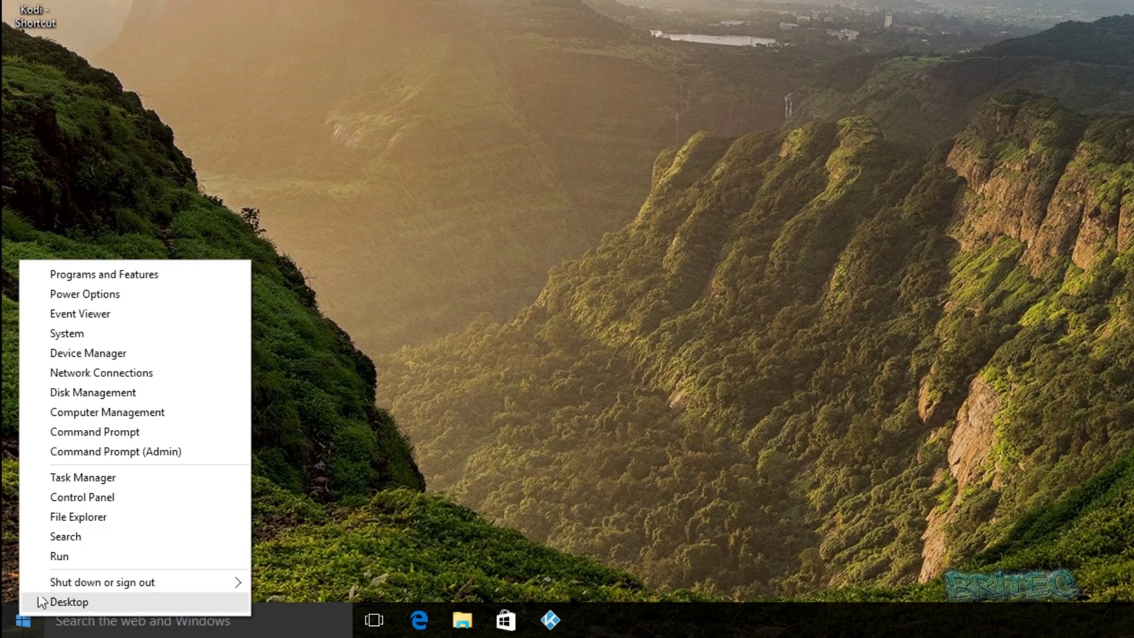
Open File Explorer and browse This PC > Local Disk (C:) > Users > the user's profile folder
click(96, 515)
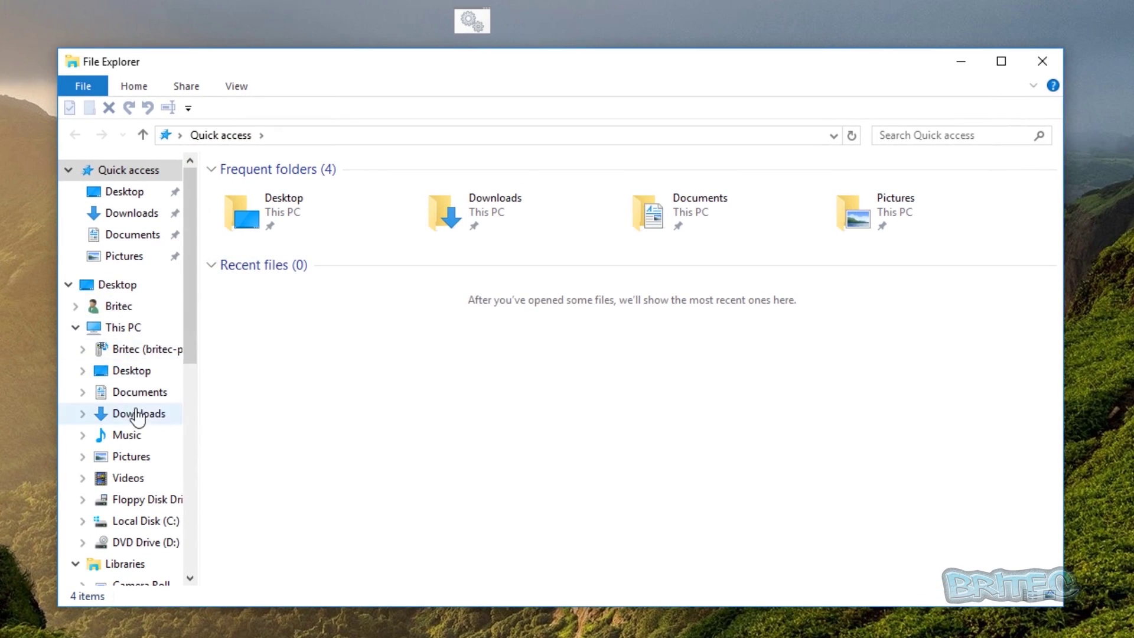
click(120, 327)
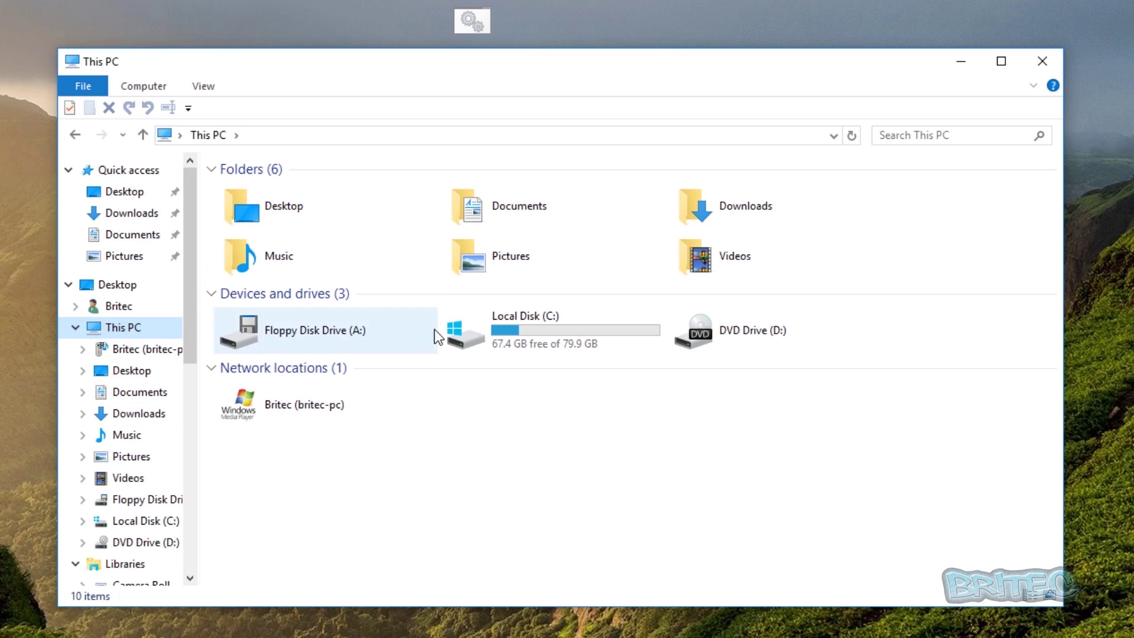
double_click(515, 334)
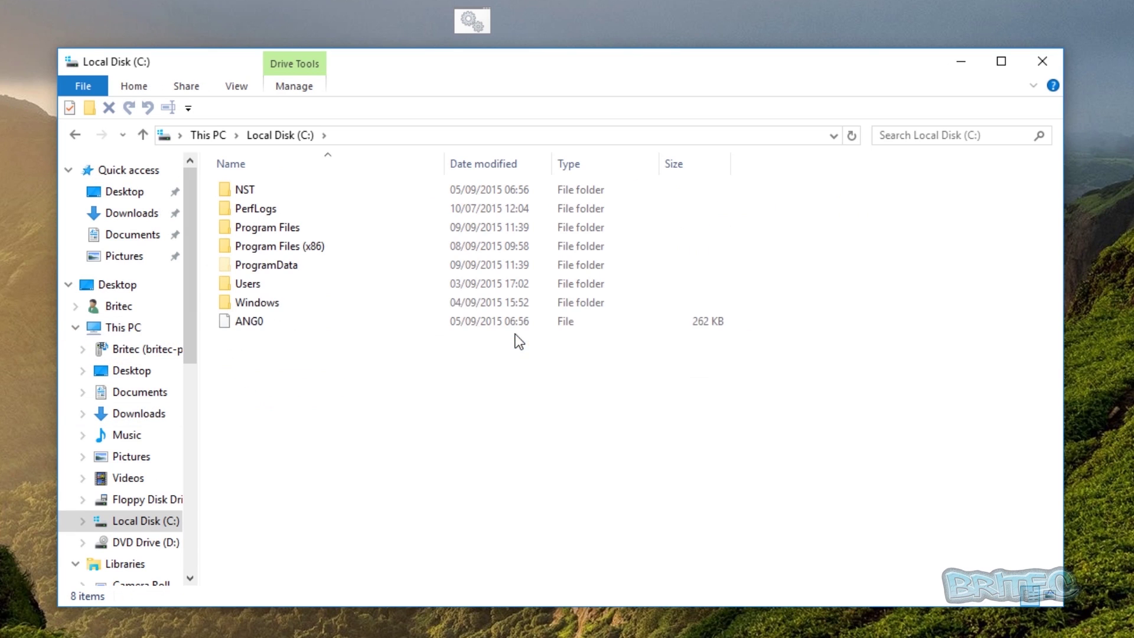
double_click(241, 285)
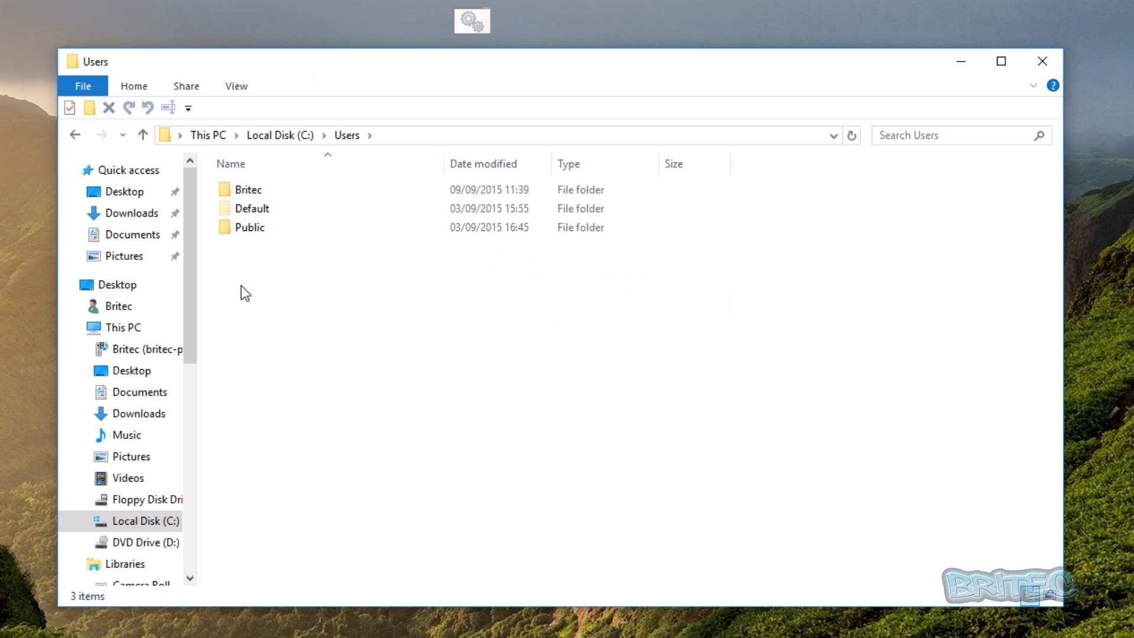
double_click(236, 193)
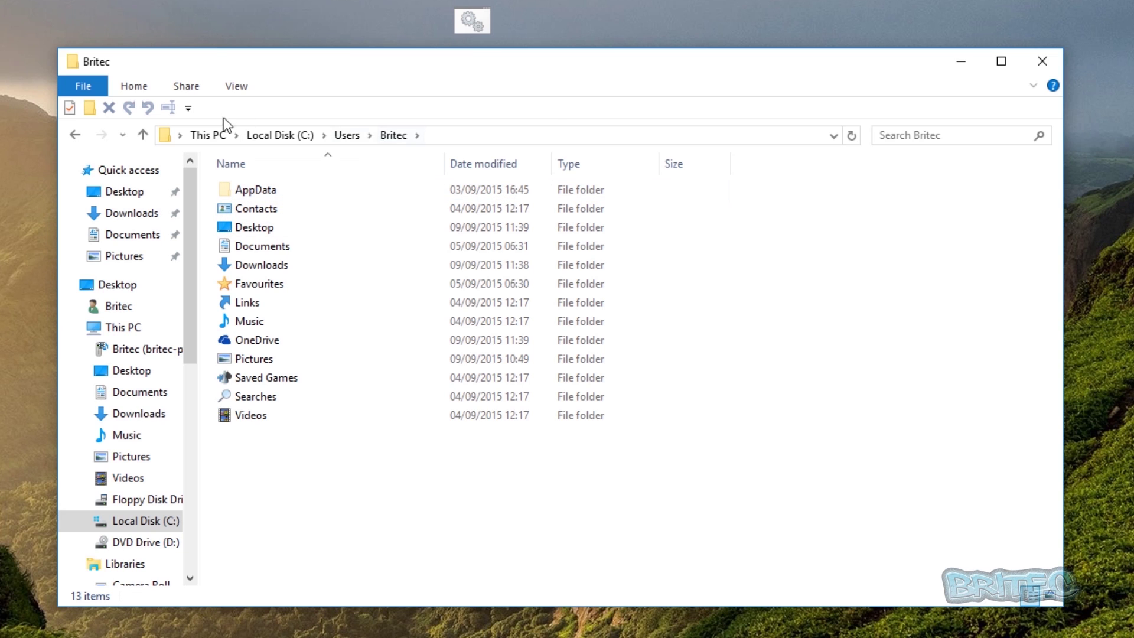
Toggle Hidden items off and back on so AppData is listed
click(250, 90)
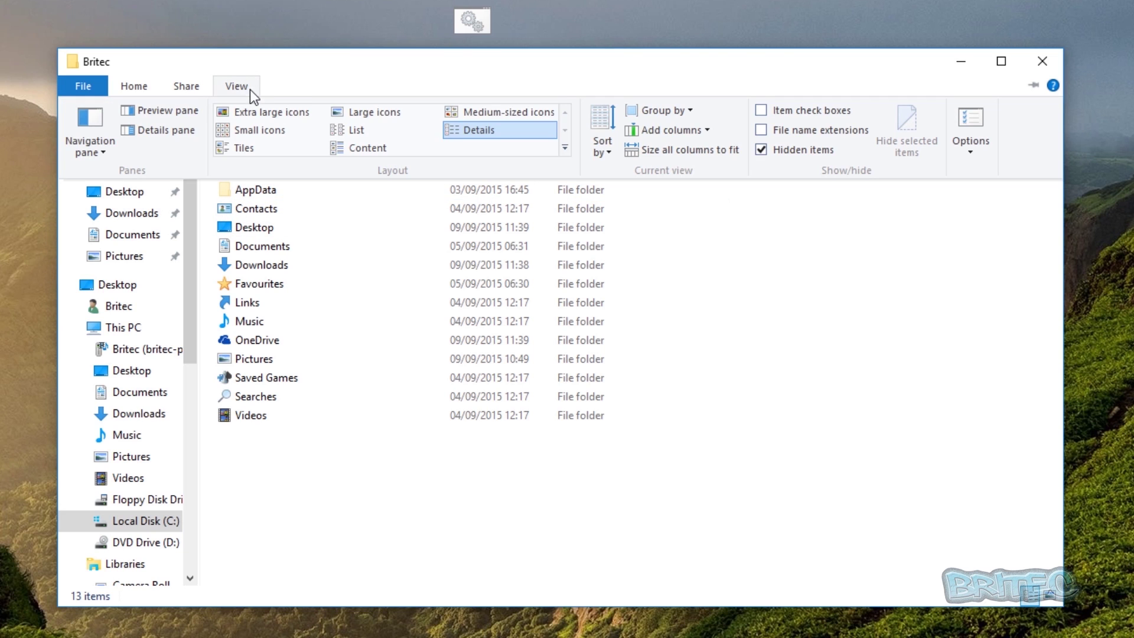
click(763, 151)
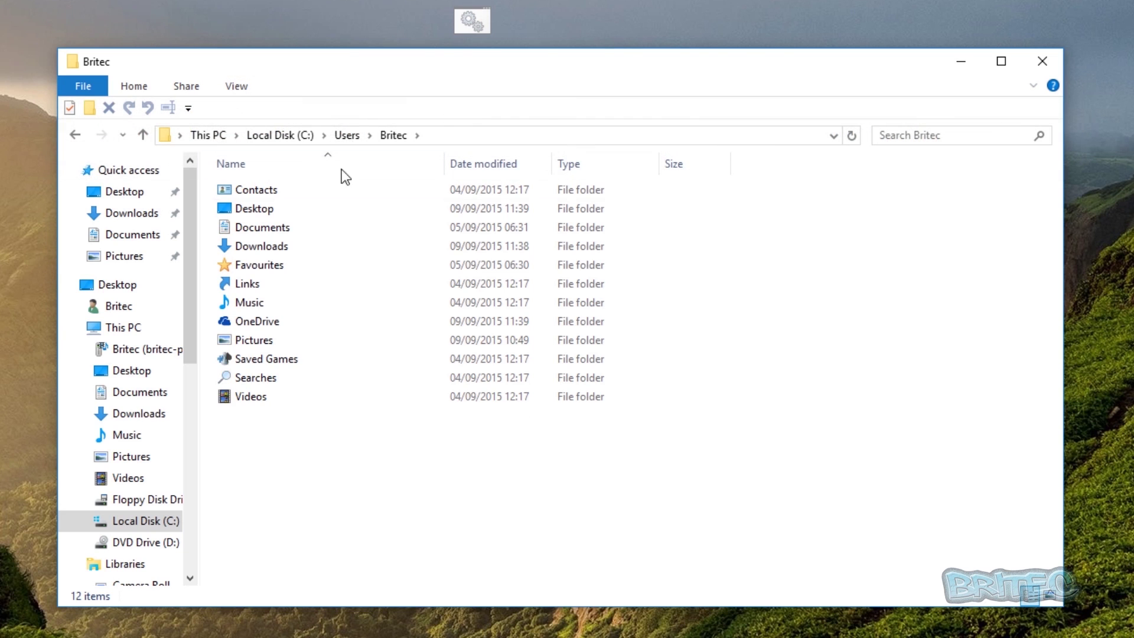
click(236, 85)
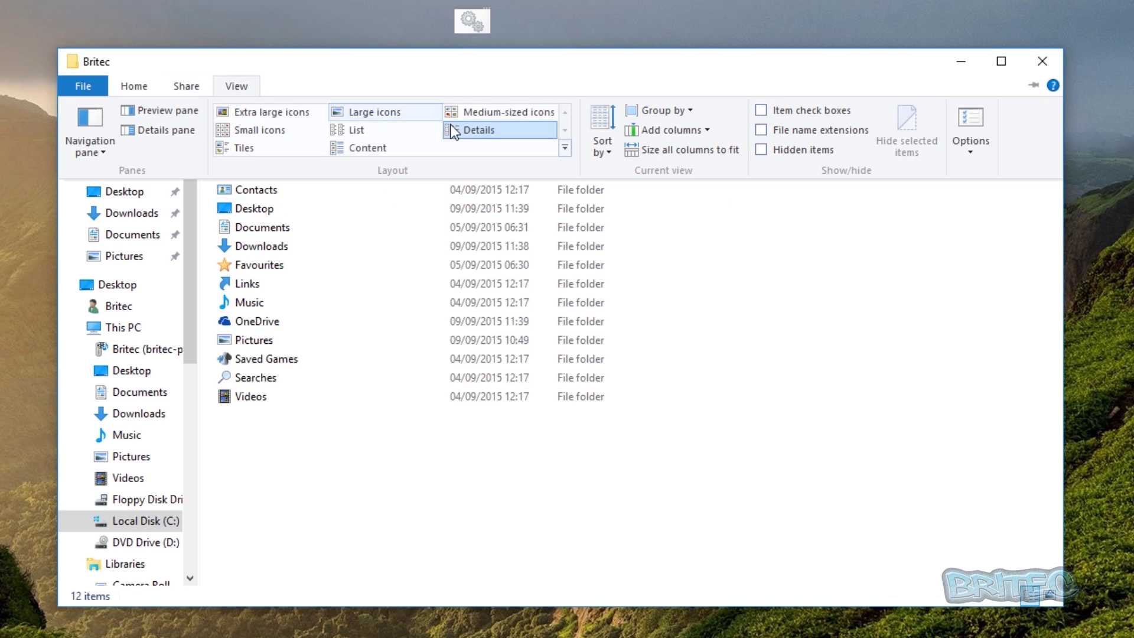
click(760, 150)
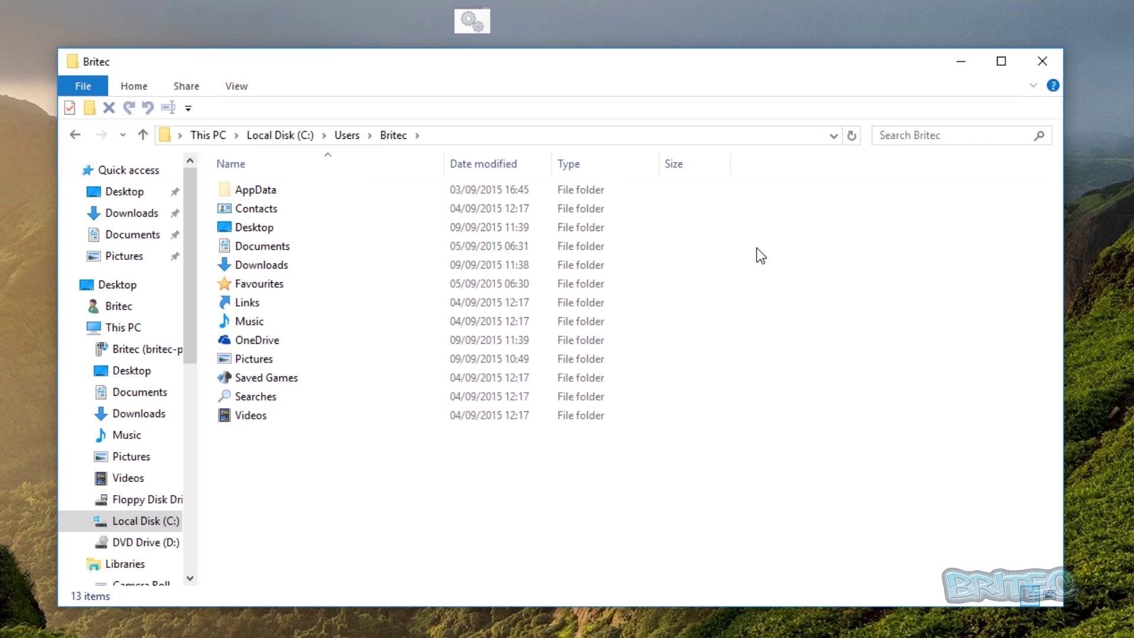
Browse AppData > Local > Microsoft > OneDrive to inspect the leftover OneDrive files
double_click(257, 192)
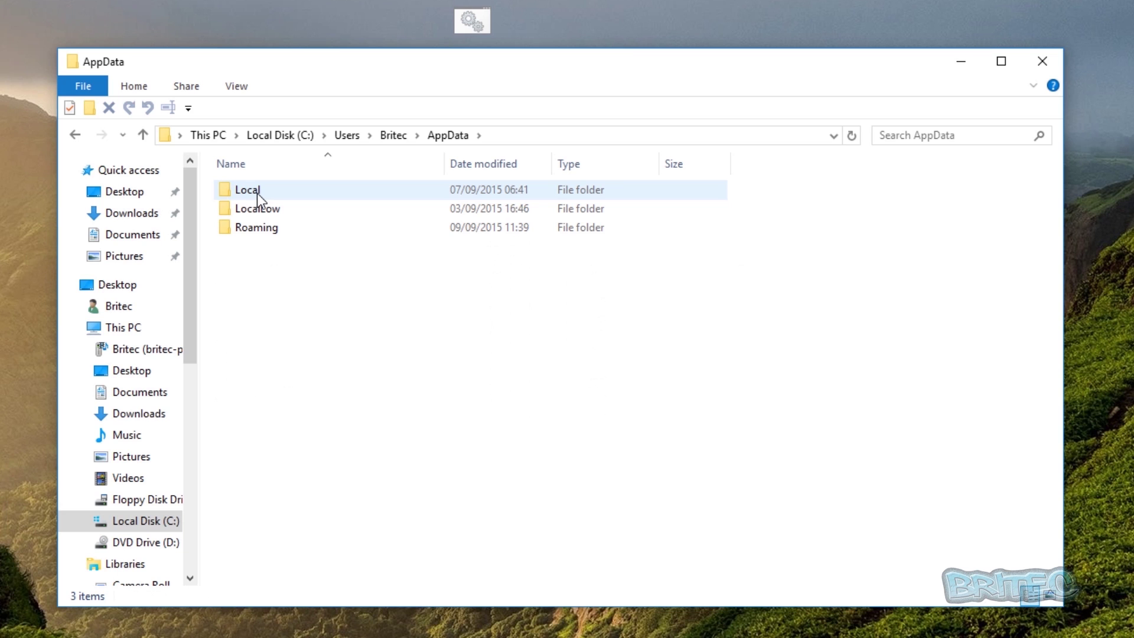
double_click(249, 192)
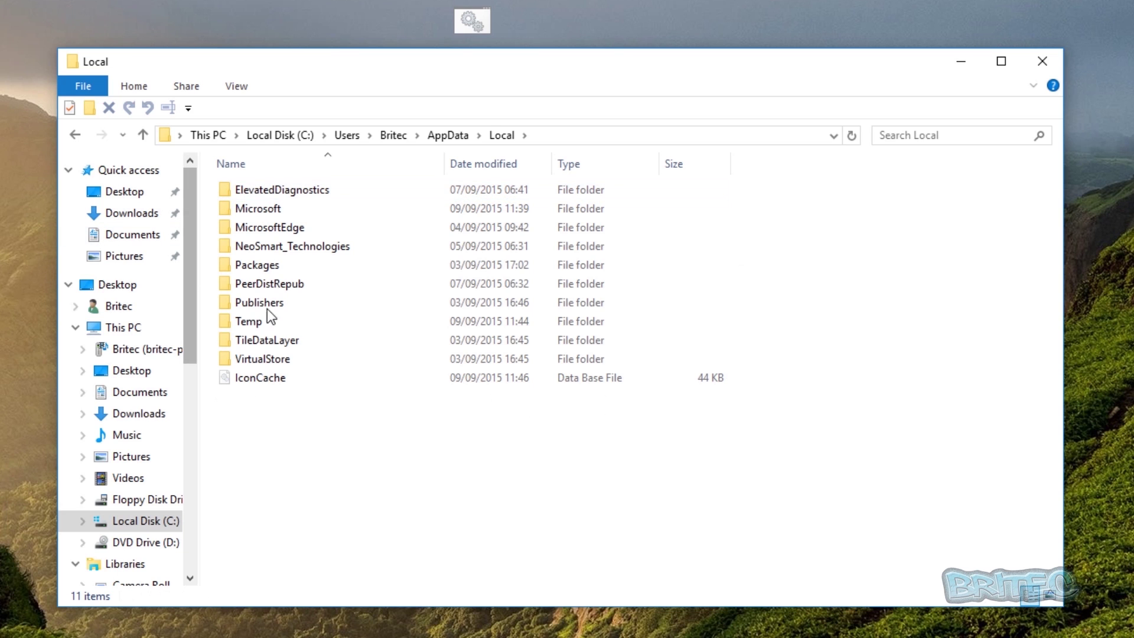
double_click(266, 206)
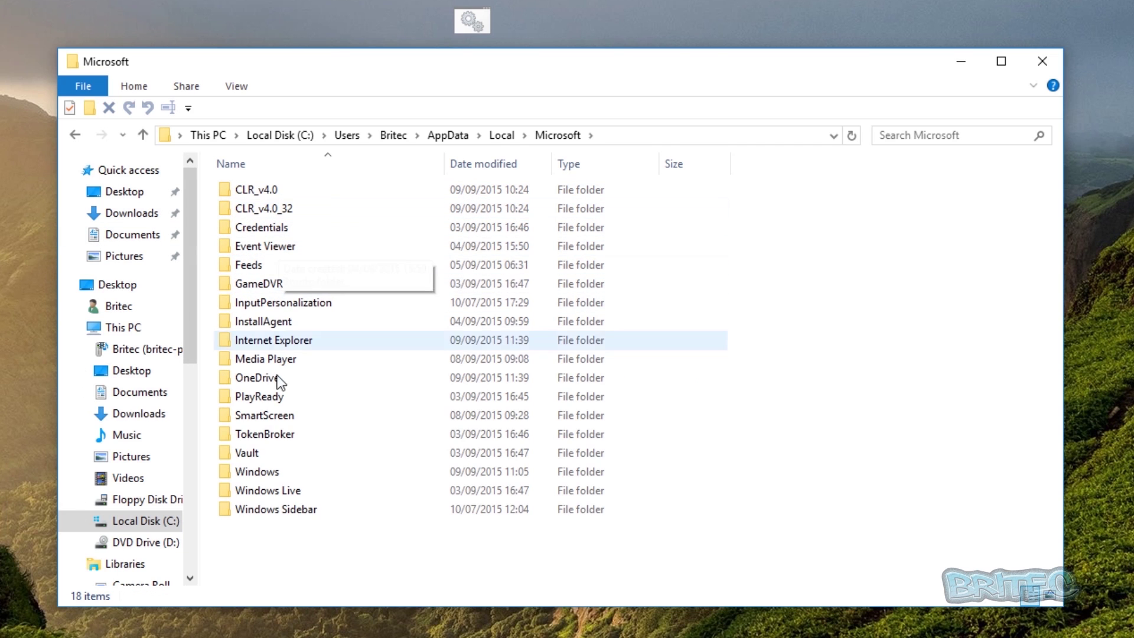
double_click(260, 377)
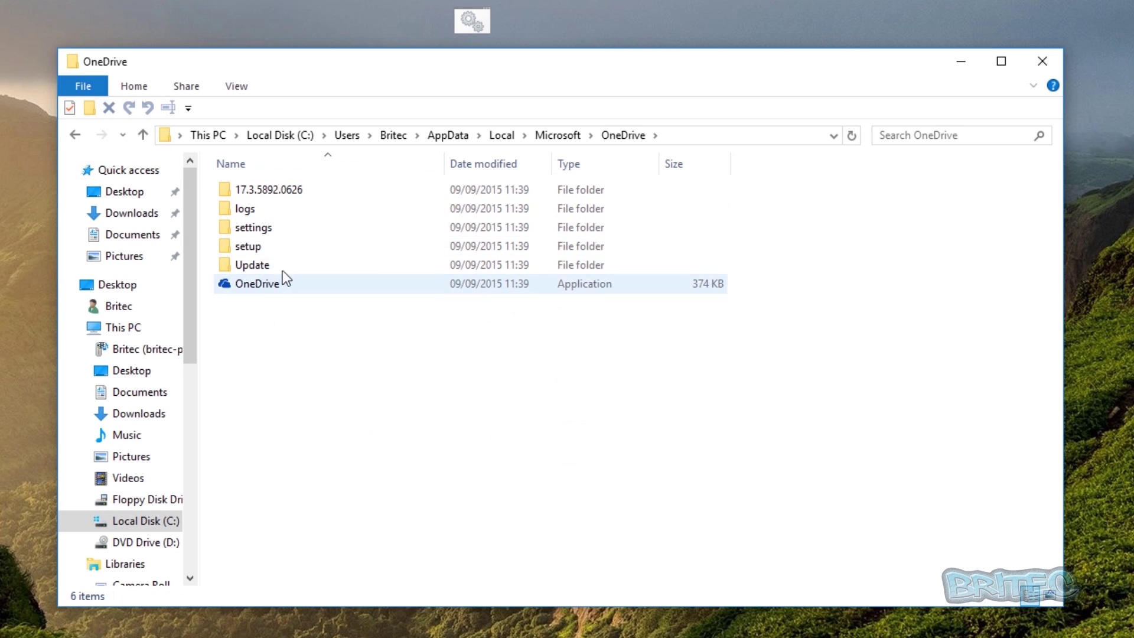
mouse_move(244, 284)
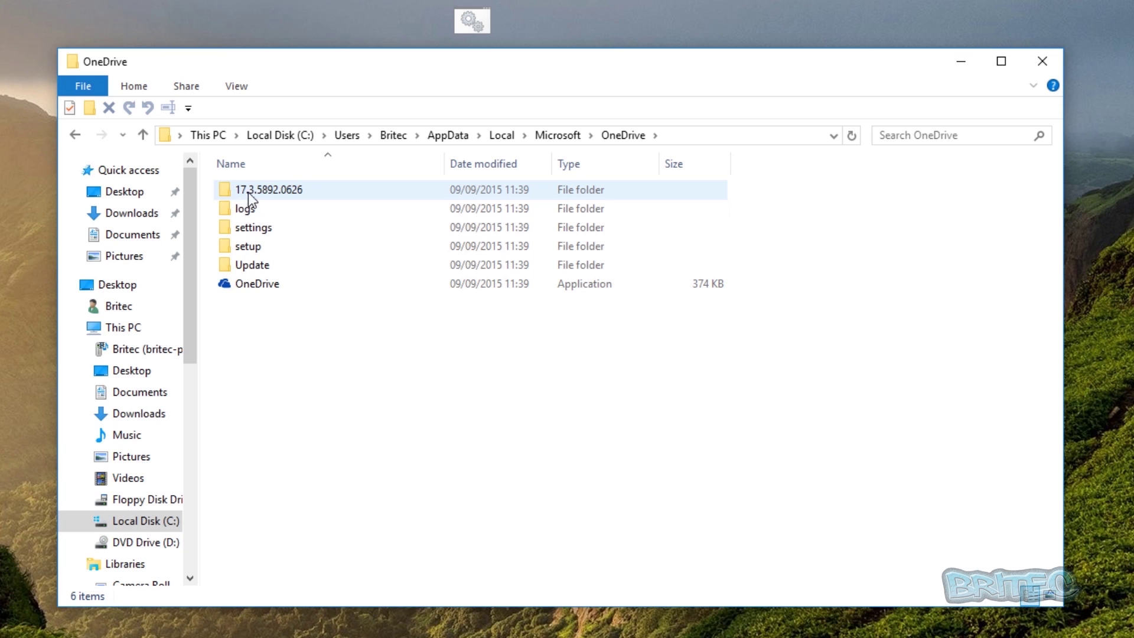
mouse_move(253, 212)
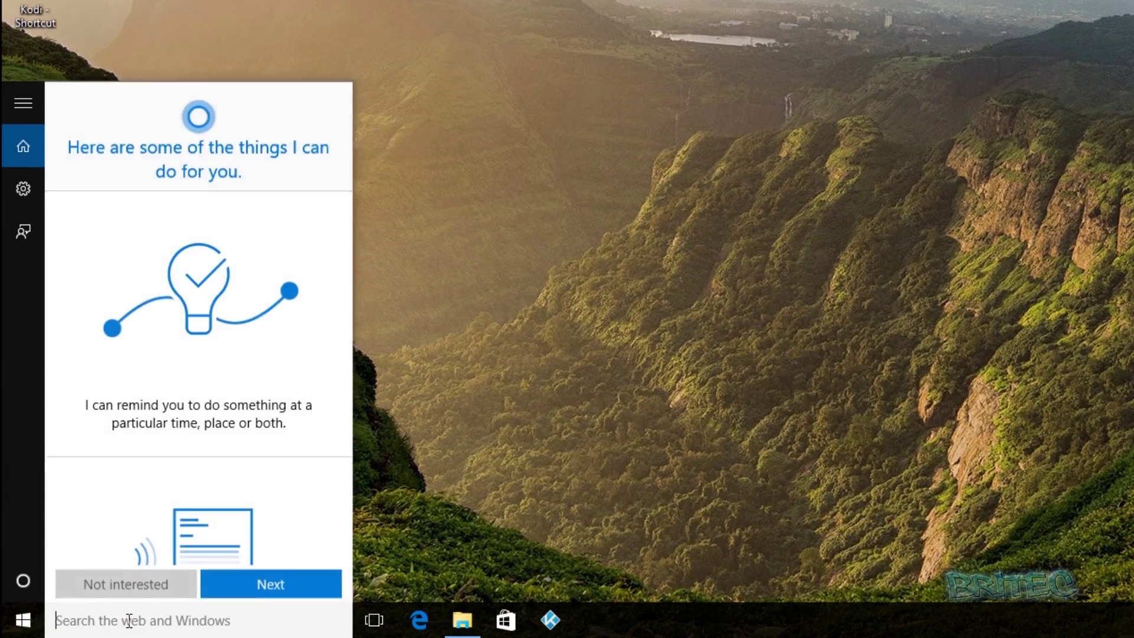
Search for gpedit.msc and launch the Local Group Policy Editor
text(gpedit)
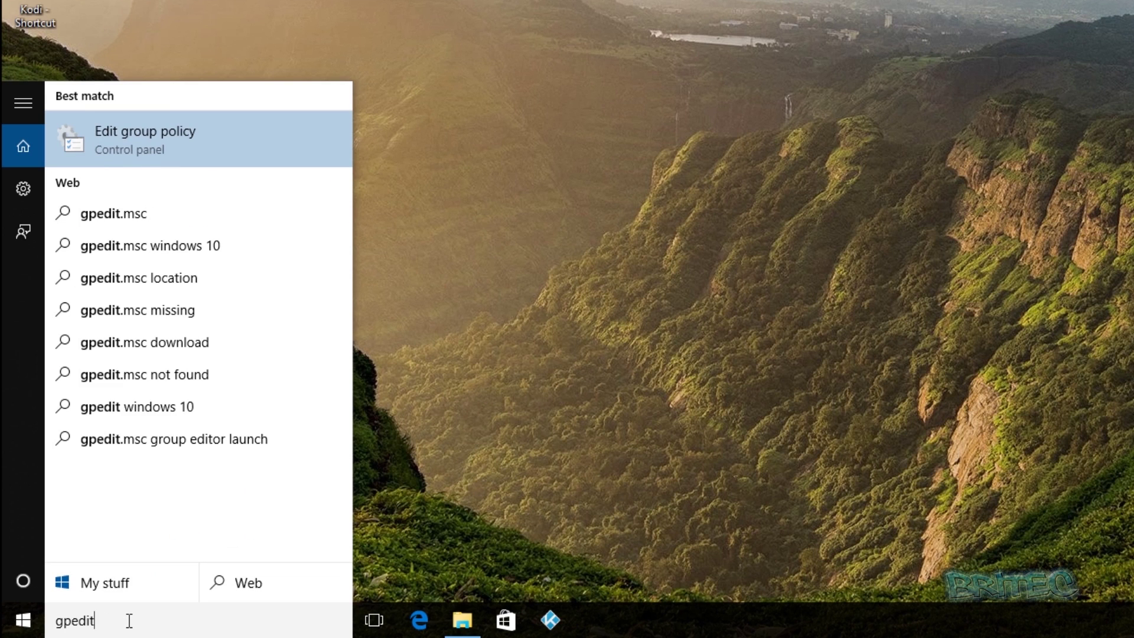
text(.msc)
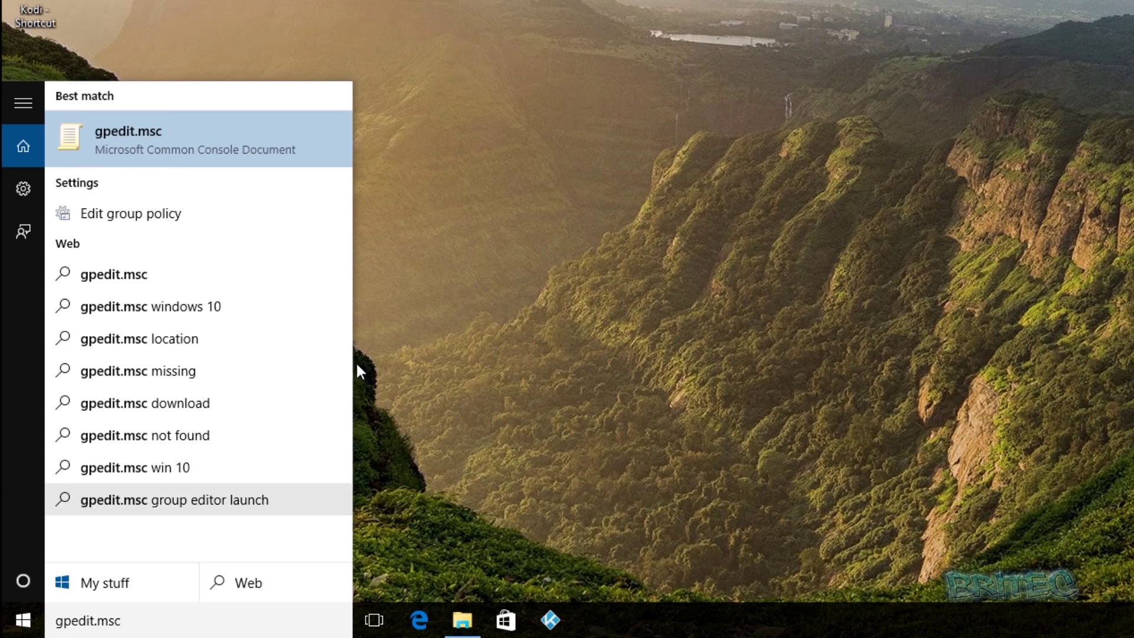
click(133, 133)
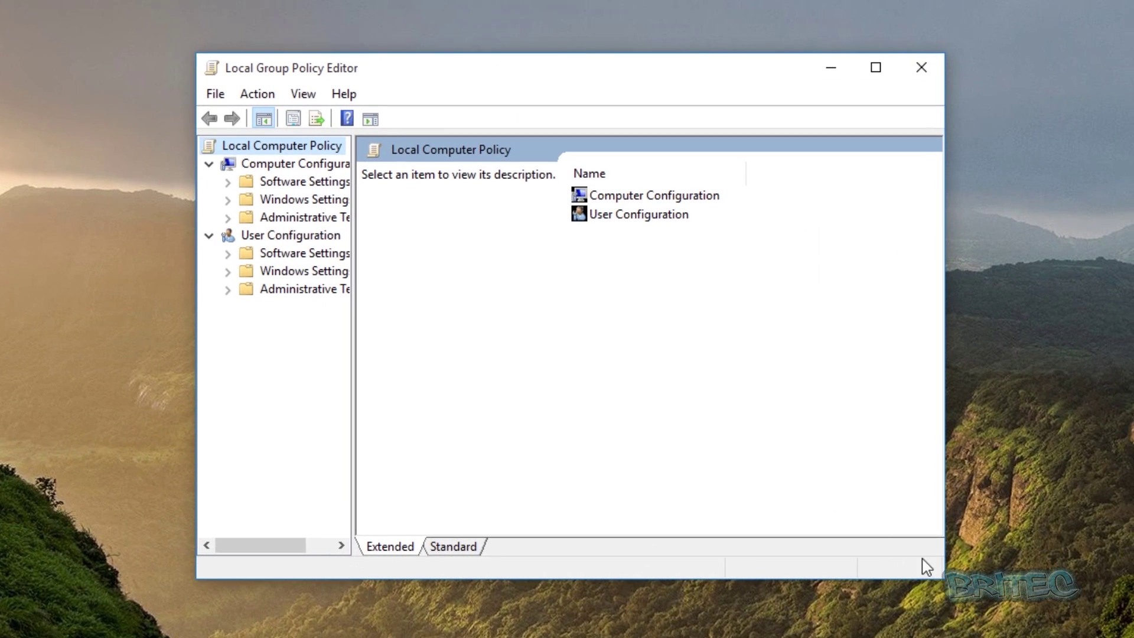
Enlarge the editor and expand Computer Configuration > Administrative Templates > Windows Components
drag(943, 578, 1102, 637)
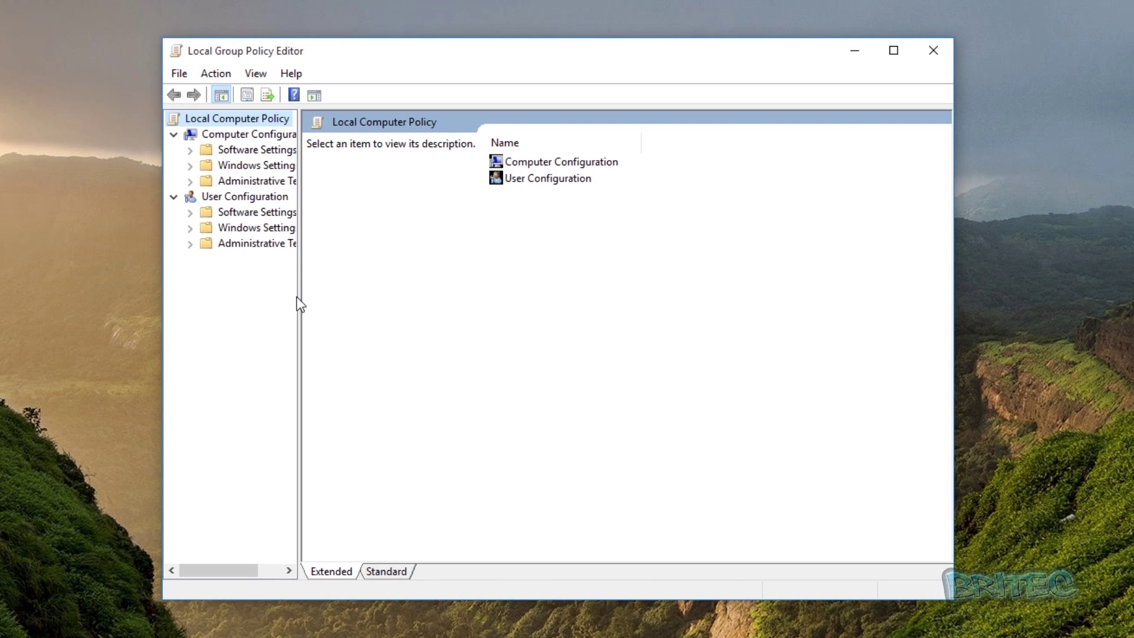
drag(297, 299, 388, 305)
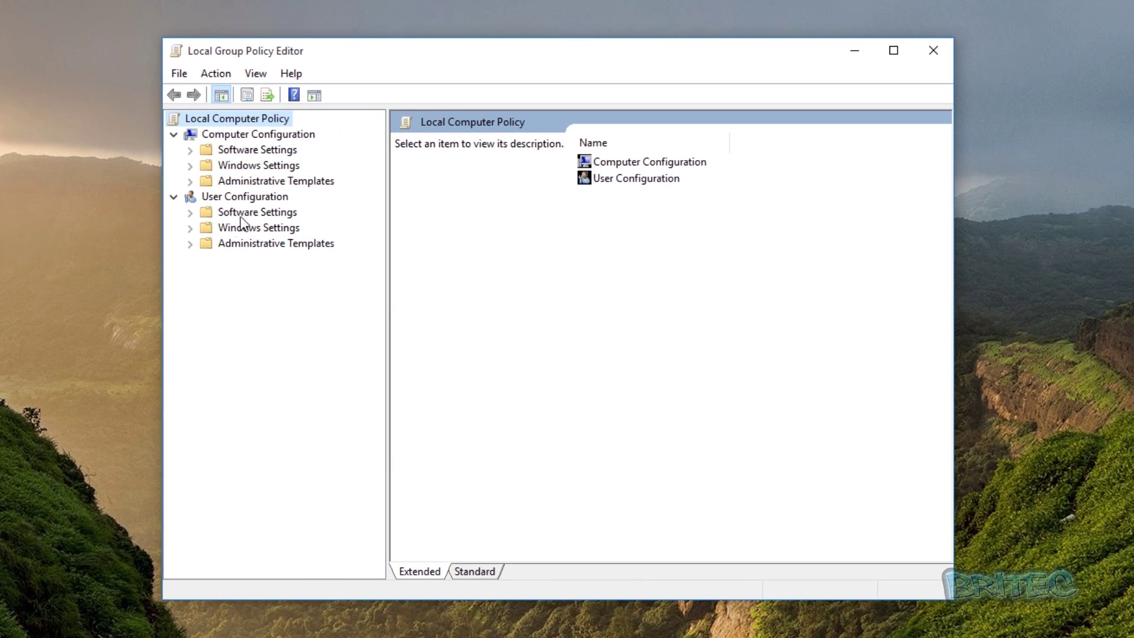
click(249, 135)
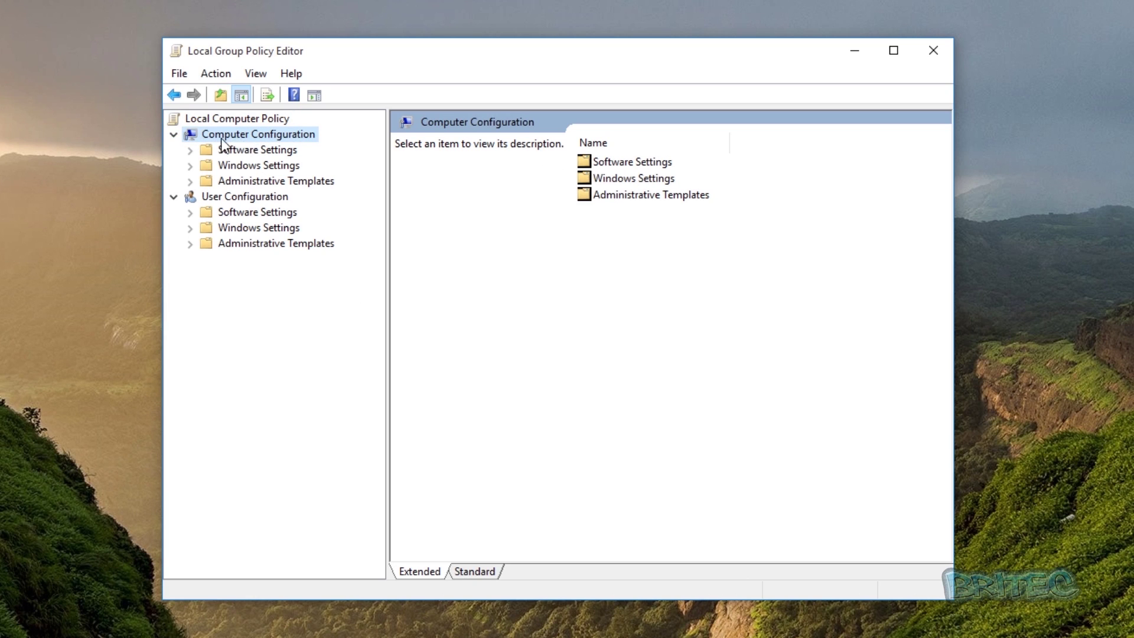
click(260, 181)
click(188, 181)
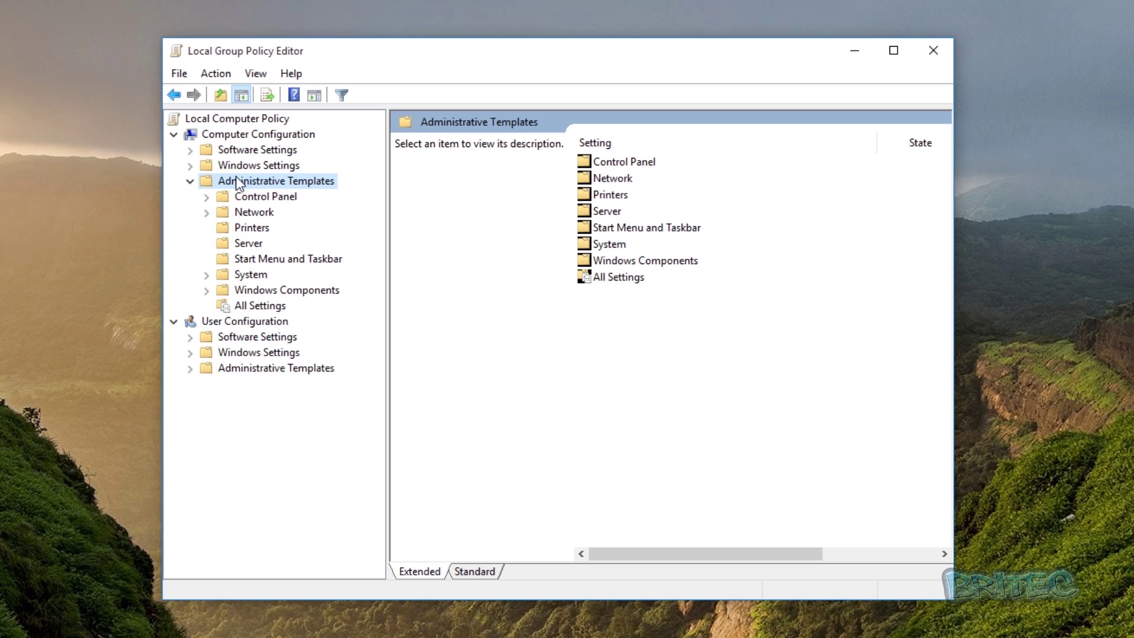
click(260, 292)
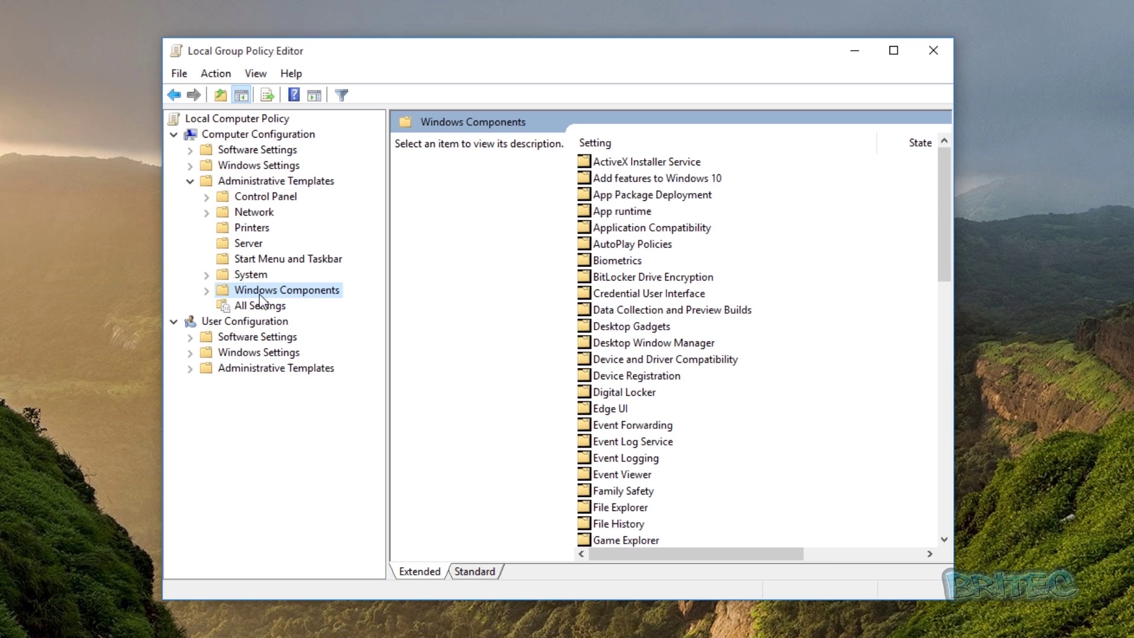
click(204, 291)
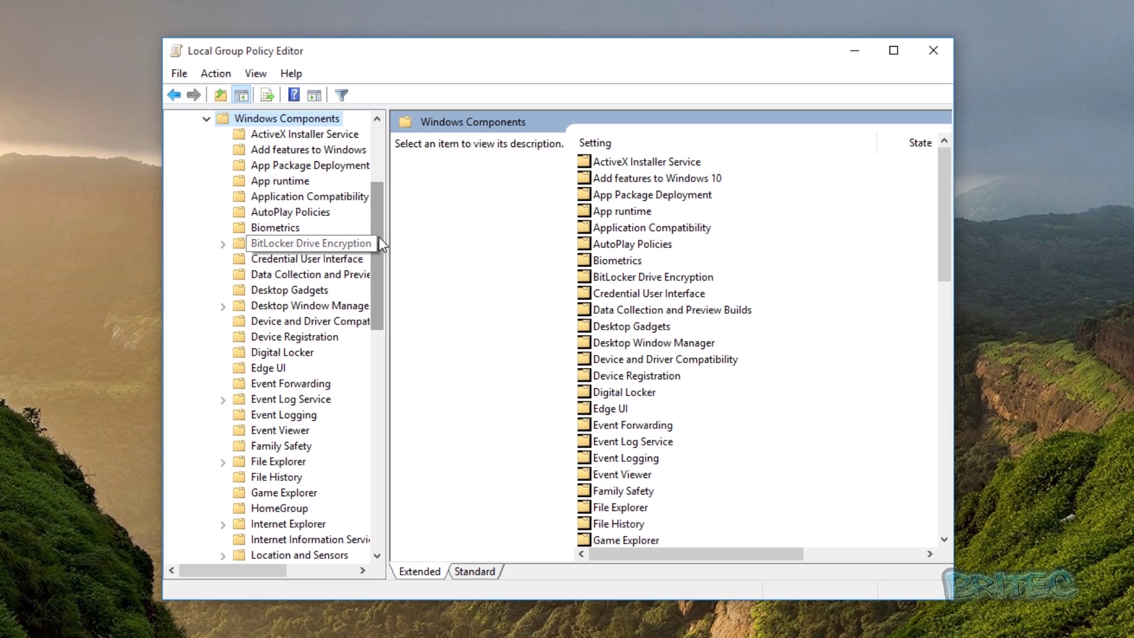
Open the OneDrive folder and select Prevent the usage of OneDrive for file storage
drag(378, 236, 377, 377)
click(269, 212)
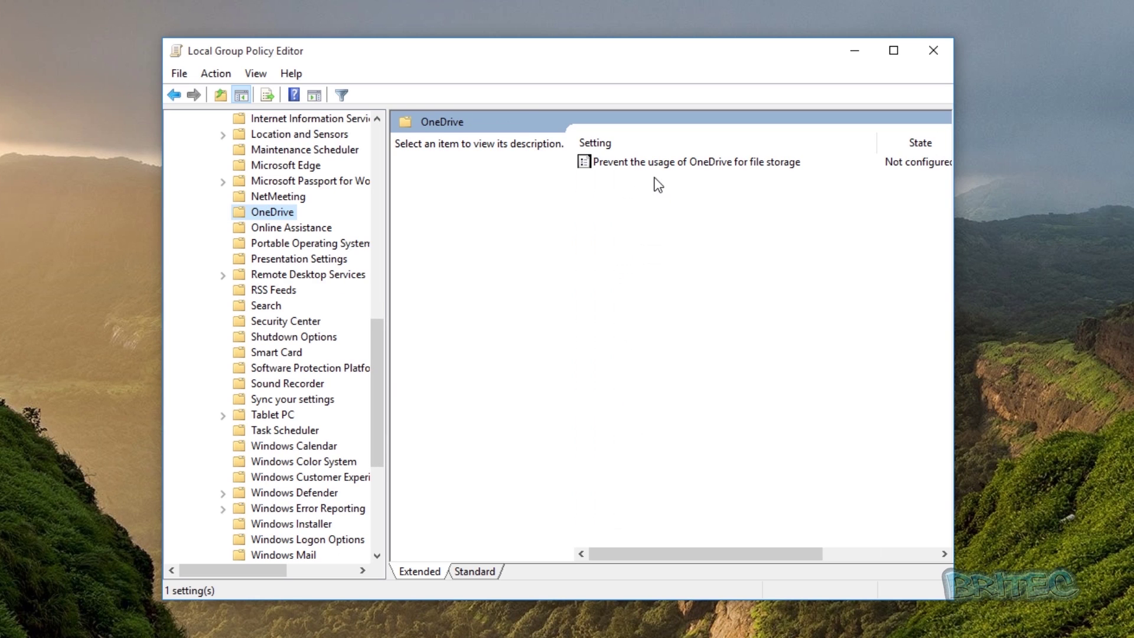
drag(954, 176, 984, 176)
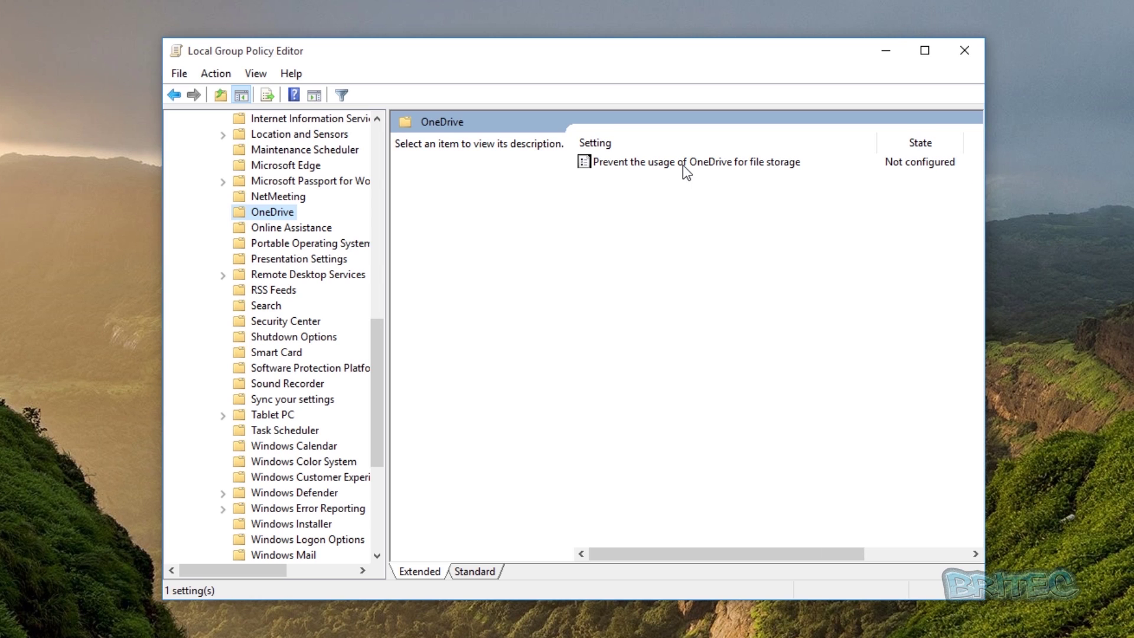
click(716, 164)
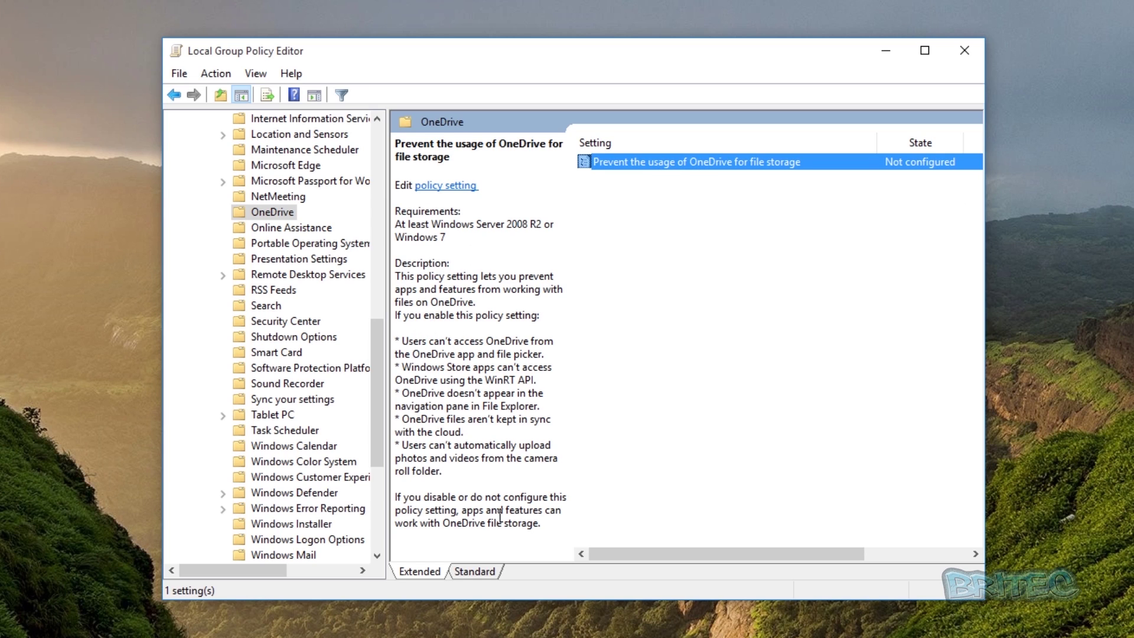
Set Prevent the usage of OneDrive for file storage to Enabled and apply it
double_click(666, 167)
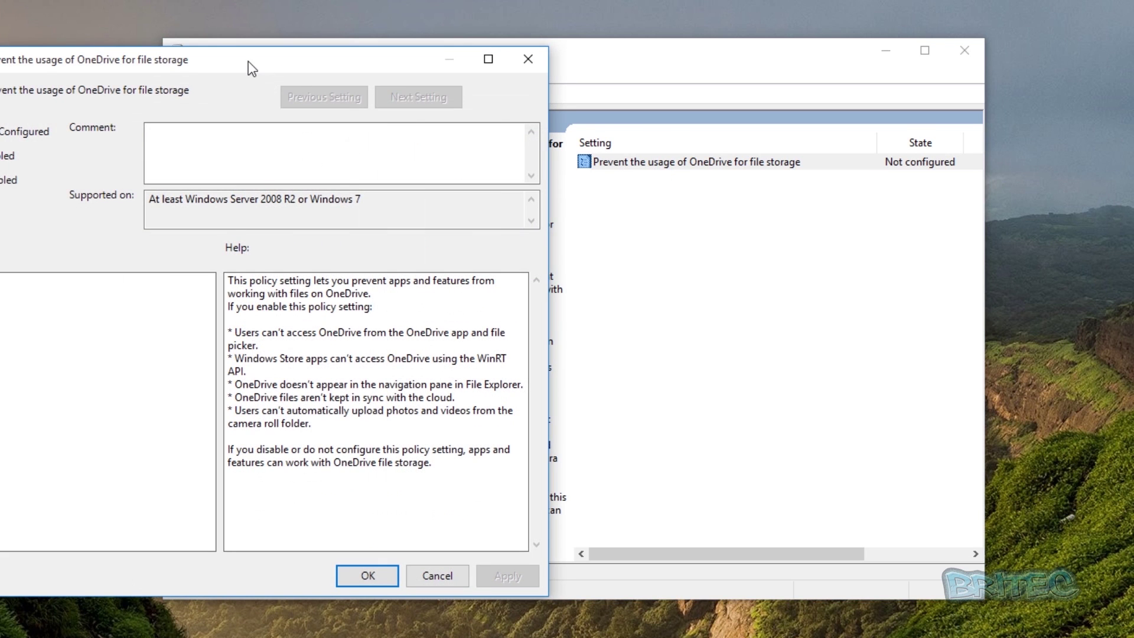
drag(248, 61, 581, 56)
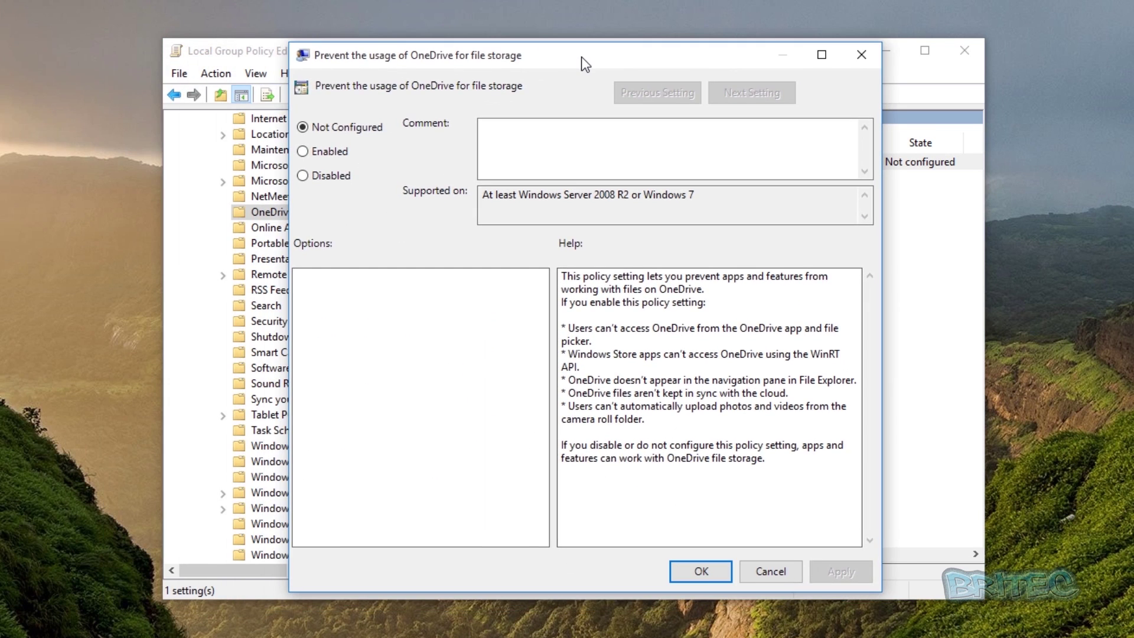
click(302, 152)
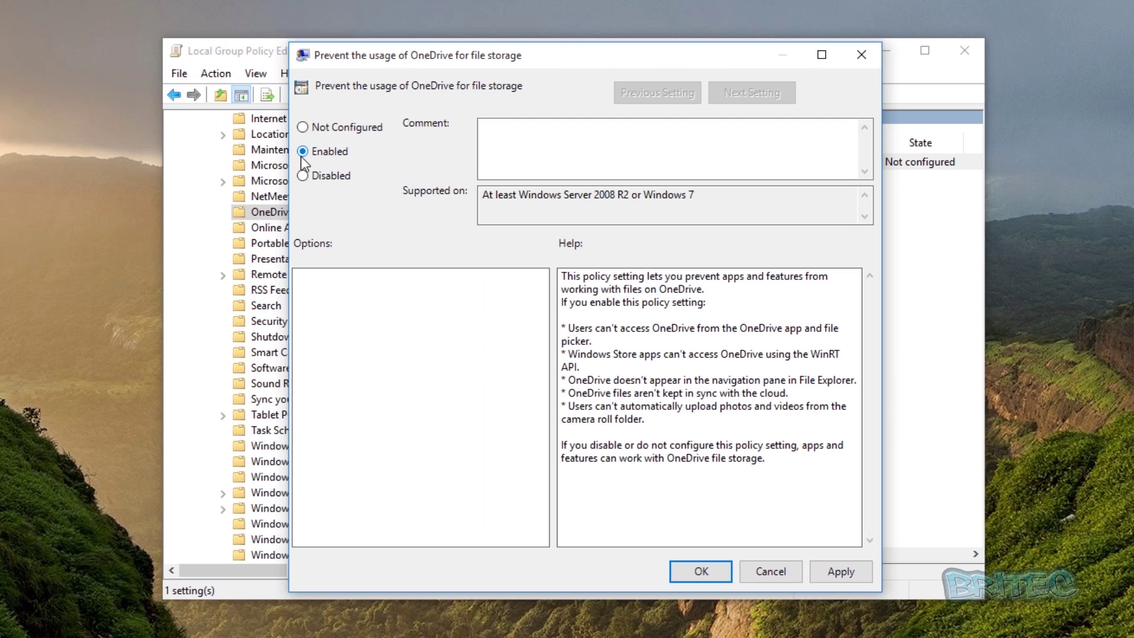
click(842, 572)
click(720, 572)
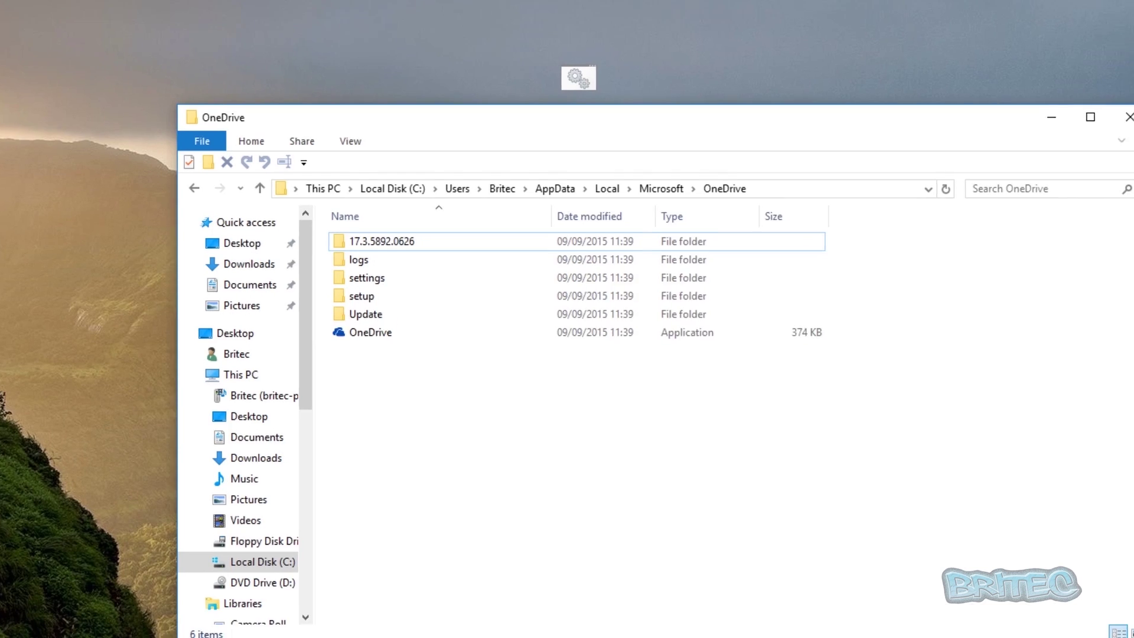
Launch OneDrive.exe from the AppData folder, then minimize Explorer behind the Group Policy Editor
double_click(275, 289)
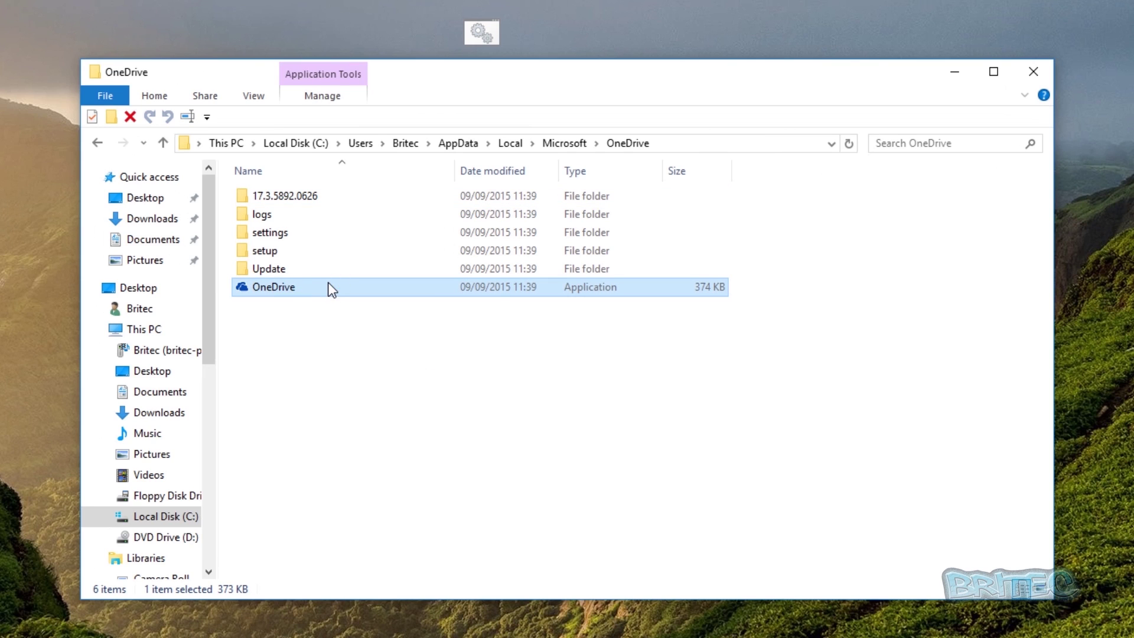
mouse_move(278, 291)
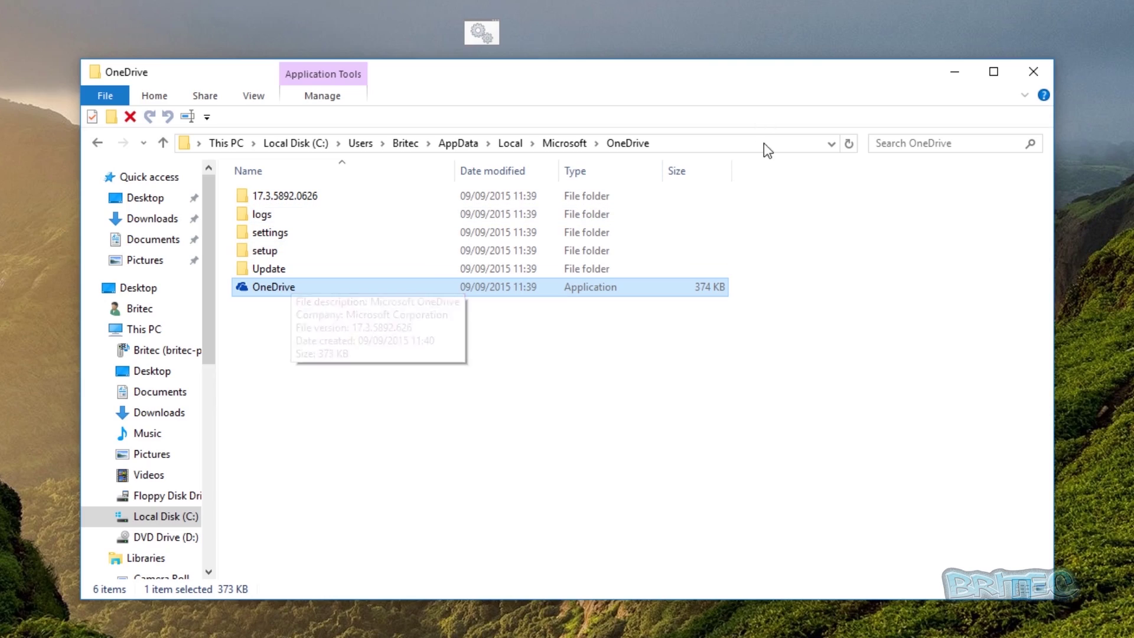
click(952, 75)
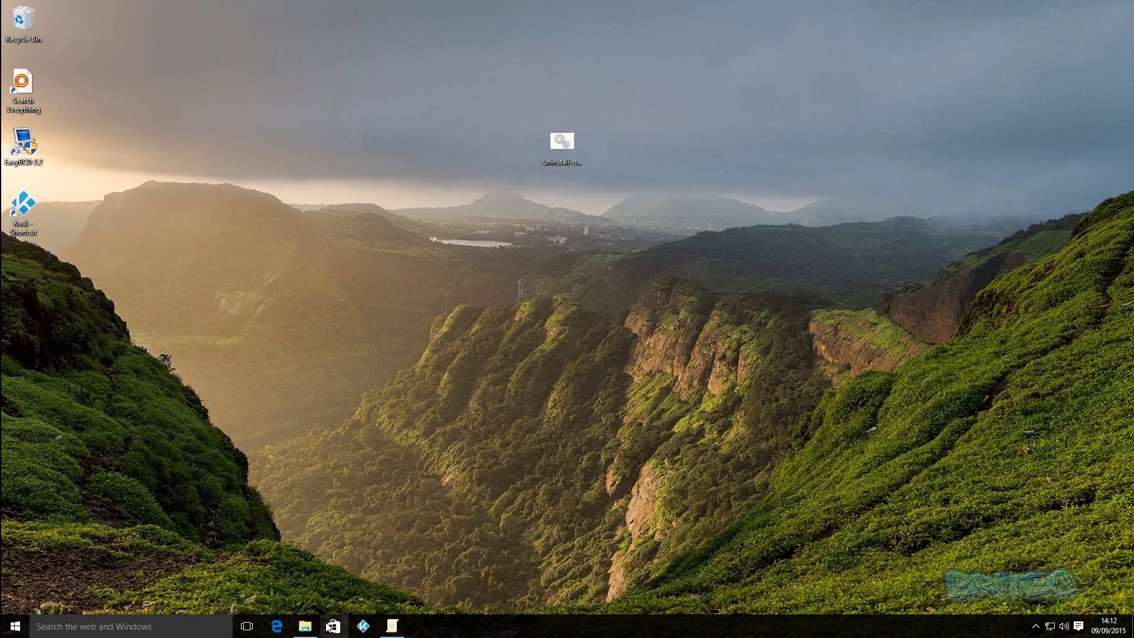
click(313, 626)
click(391, 628)
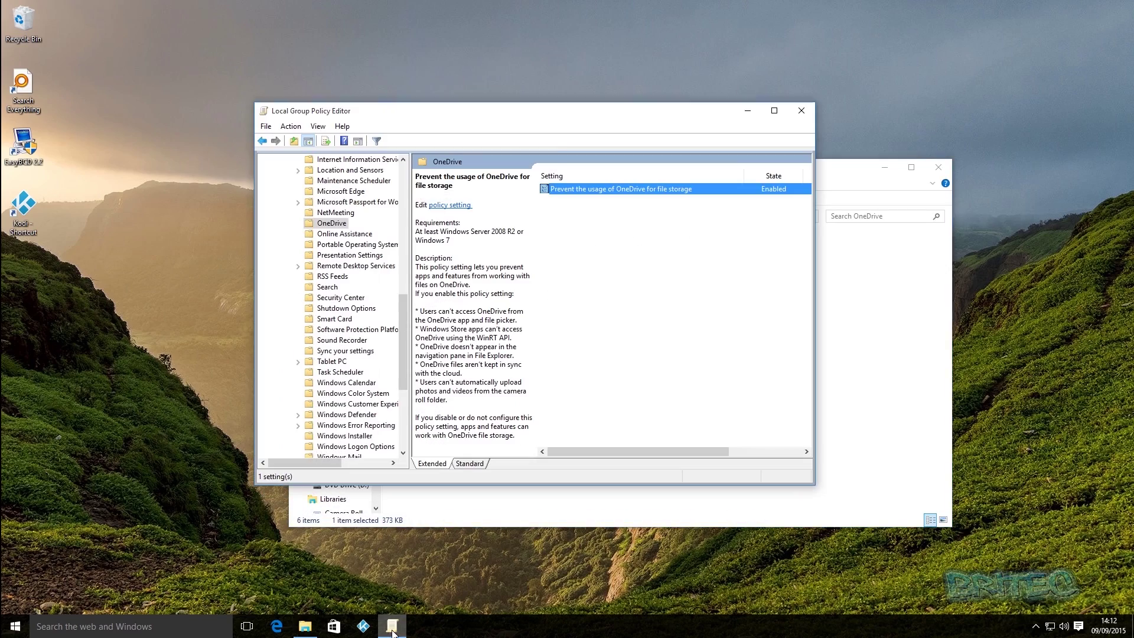
click(880, 171)
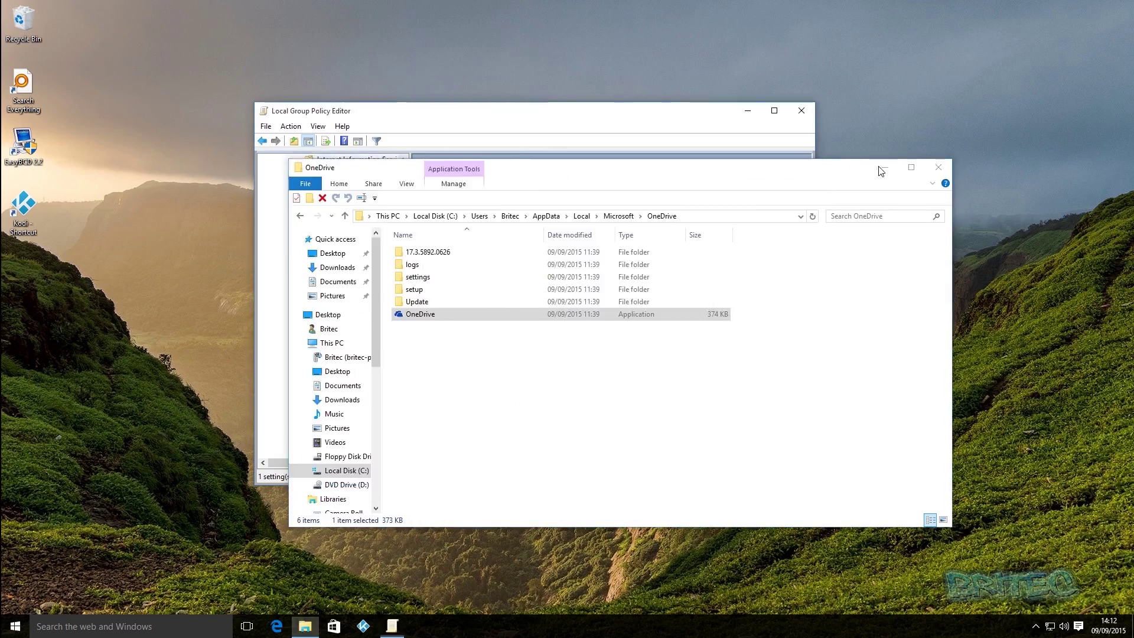
click(883, 168)
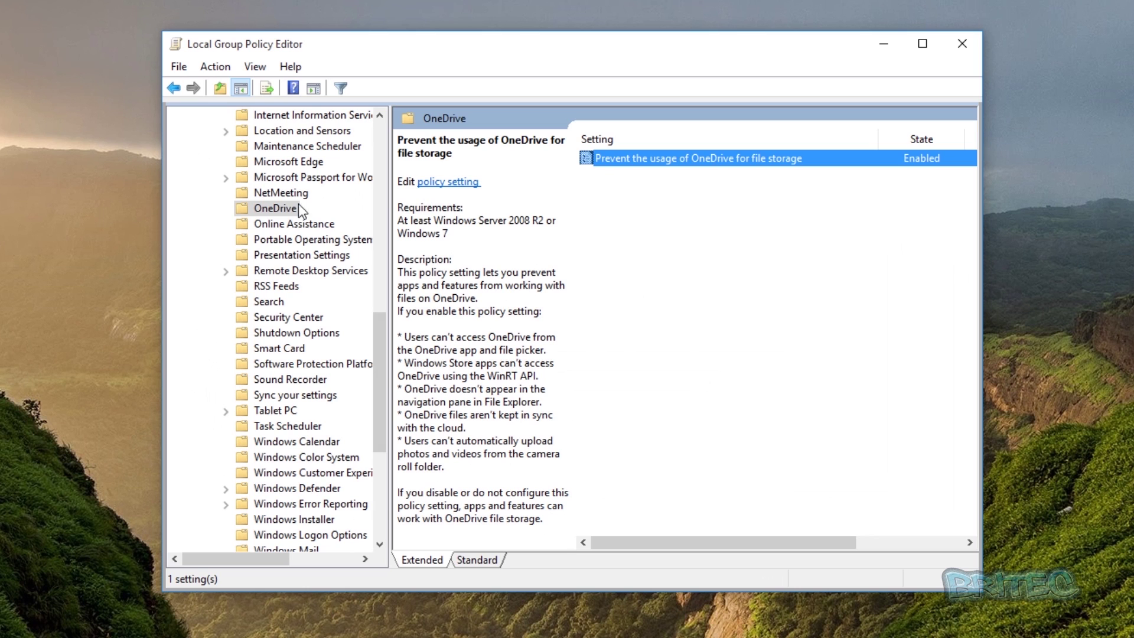
Reset the OneDrive file-storage policy to Not Configured, apply, and minimize the editor
click(277, 210)
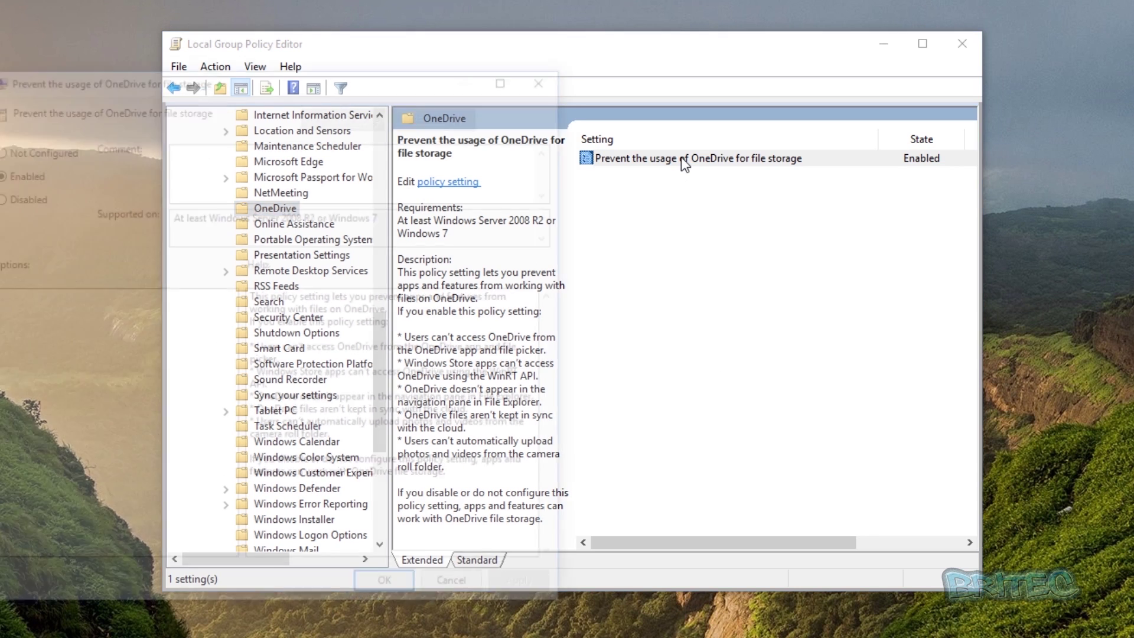
double_click(685, 165)
drag(235, 79, 574, 59)
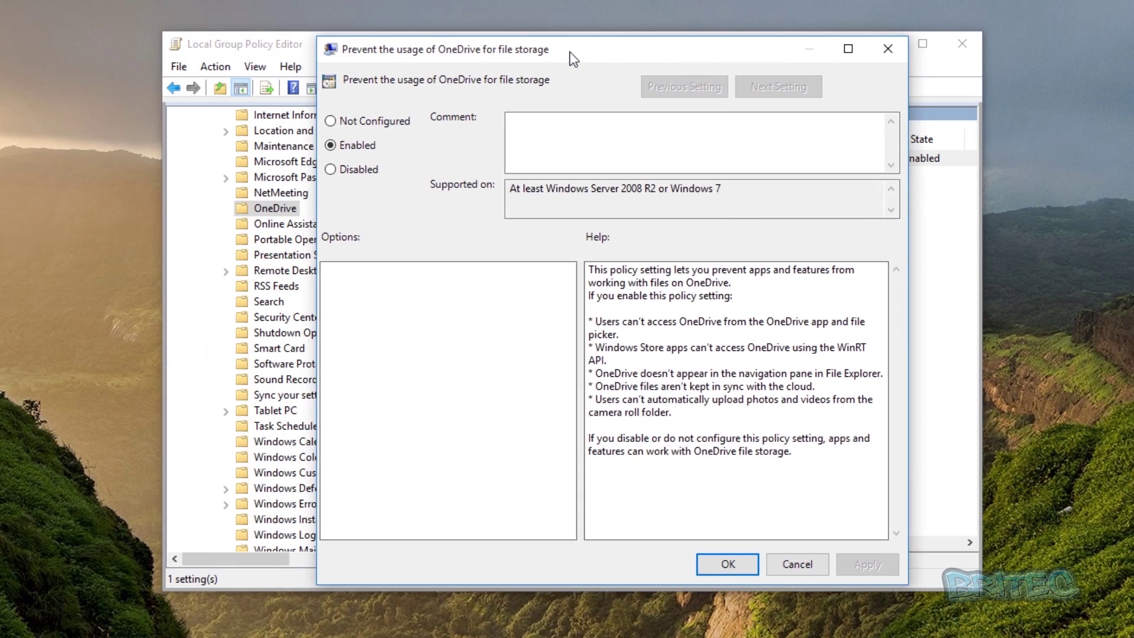
click(331, 121)
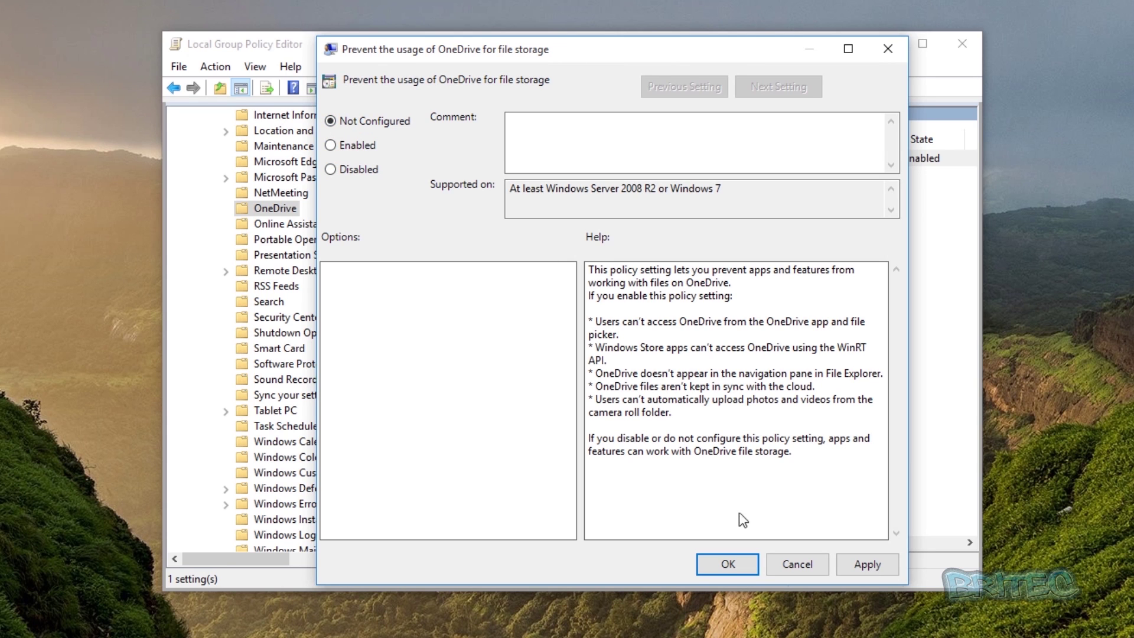
click(866, 565)
click(727, 564)
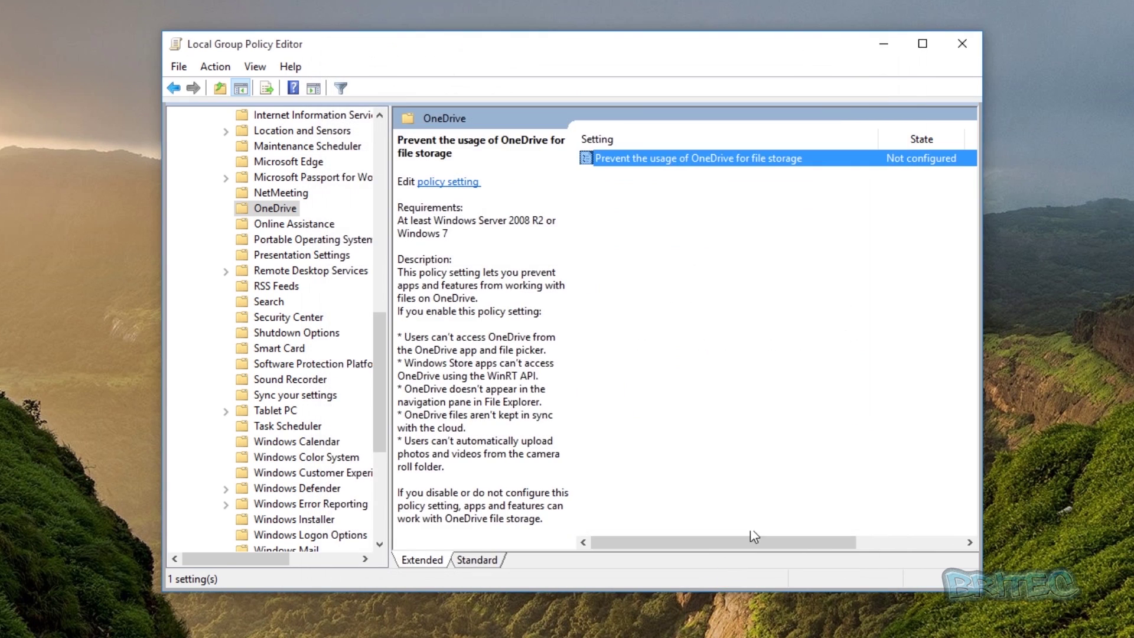
click(881, 43)
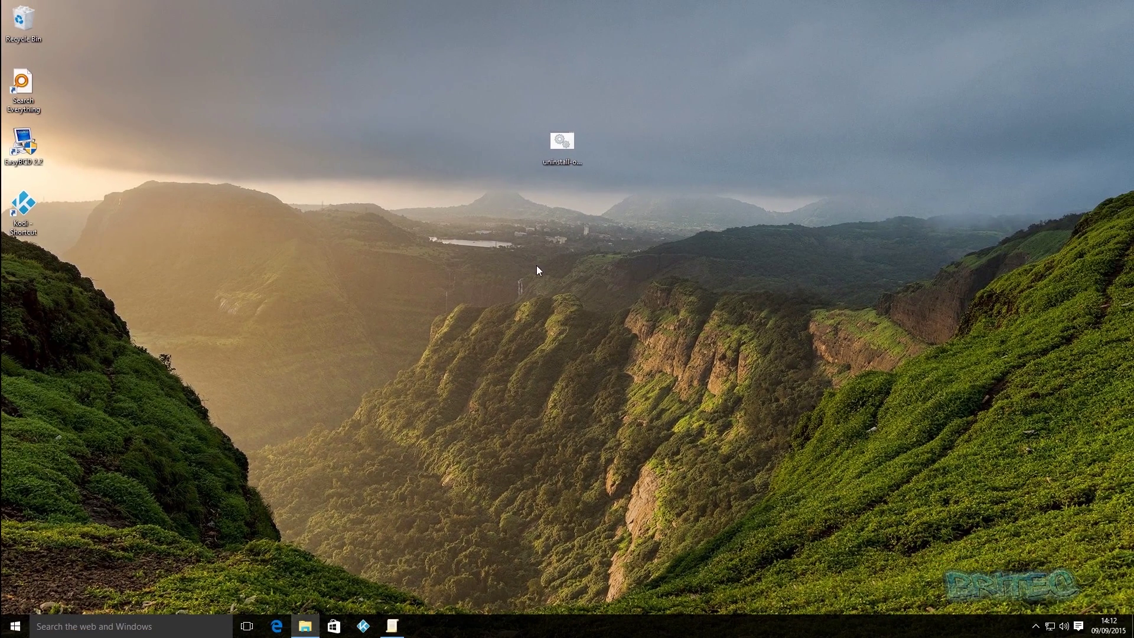
right_click(562, 138)
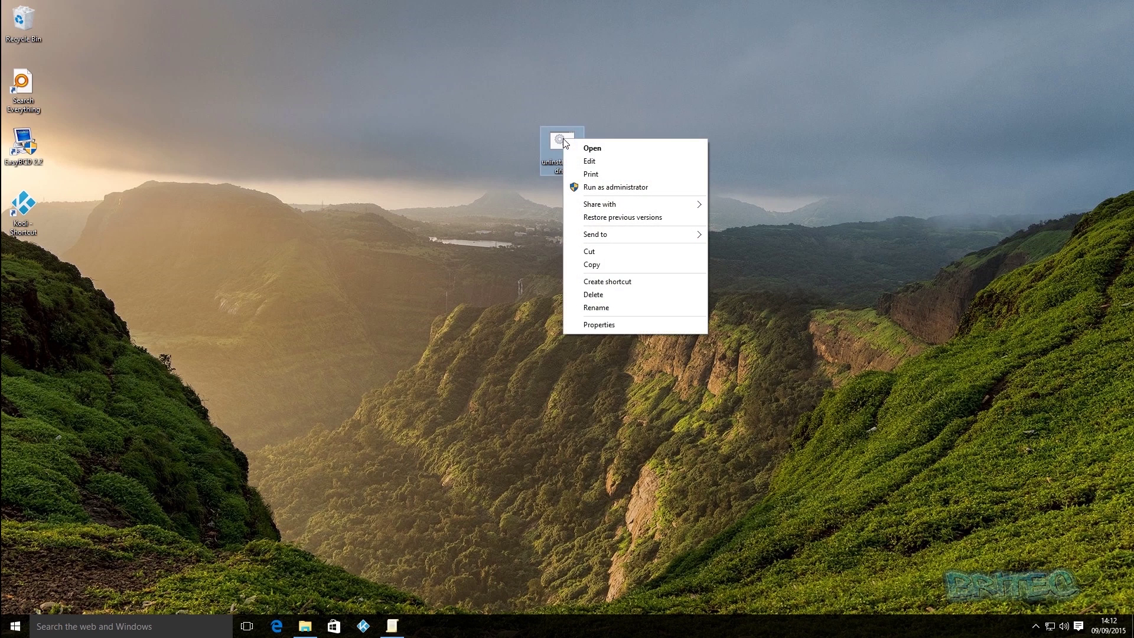
click(591, 162)
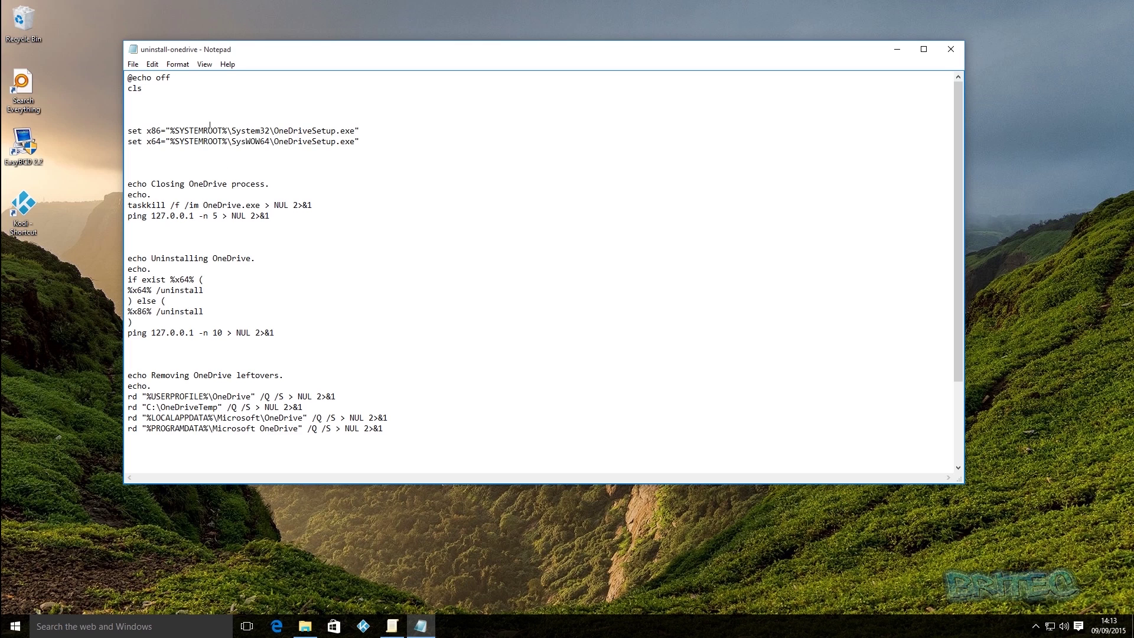
scroll(191, 363, down, 4)
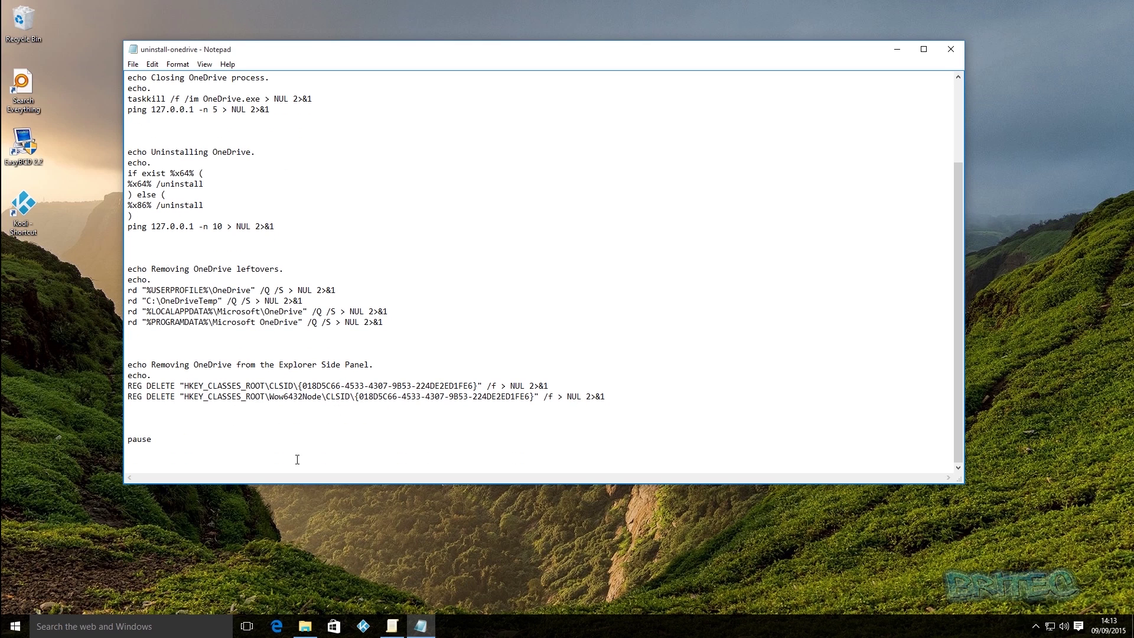
scroll(380, 383, up, 4)
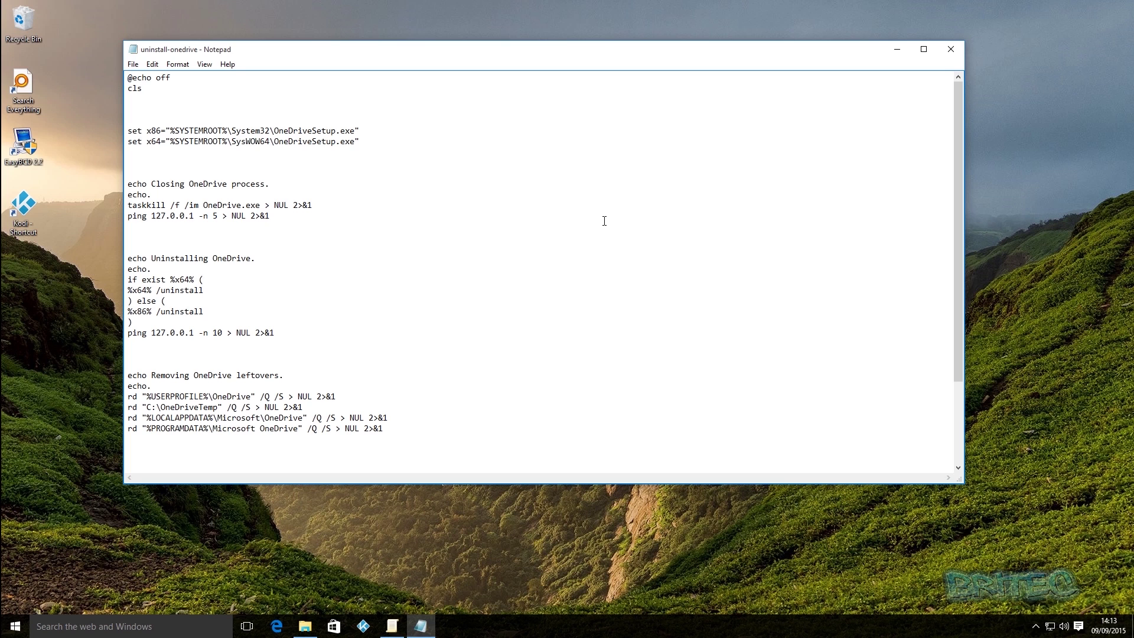
Close the script unchanged, then run uninstall-onedrive as administrator, approving the UAC prompt
click(951, 49)
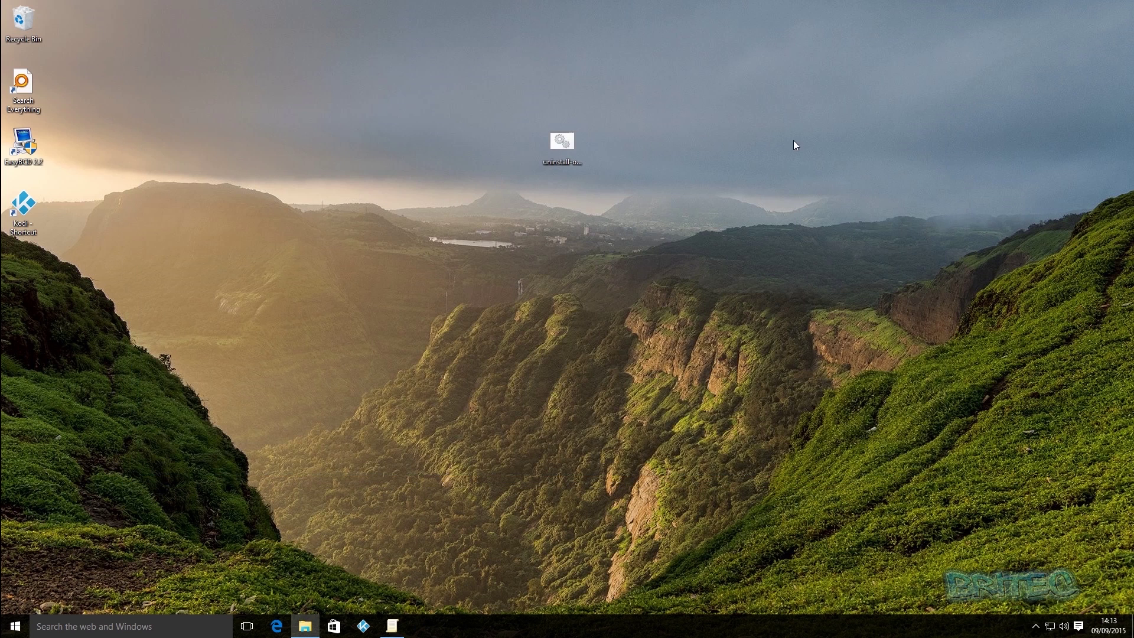
right_click(566, 139)
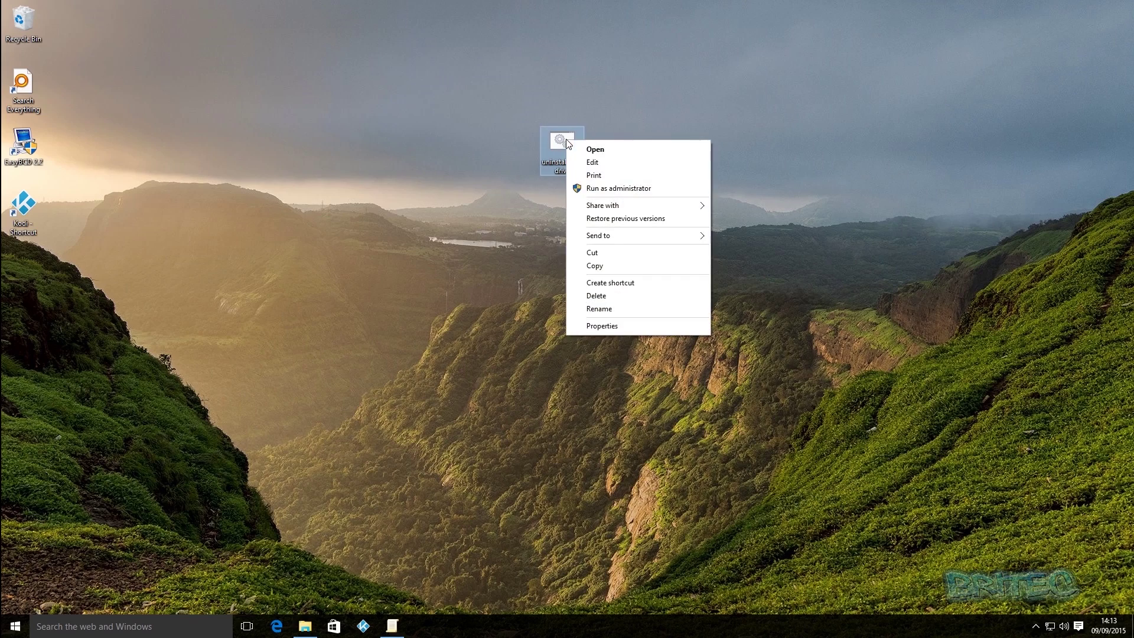
click(600, 189)
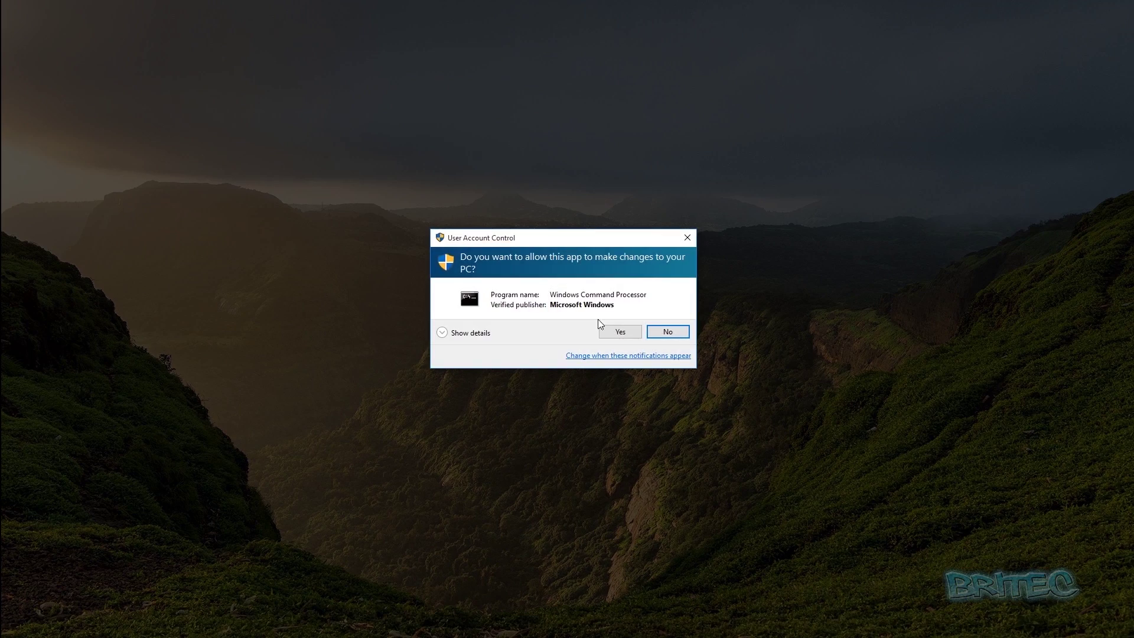
click(615, 329)
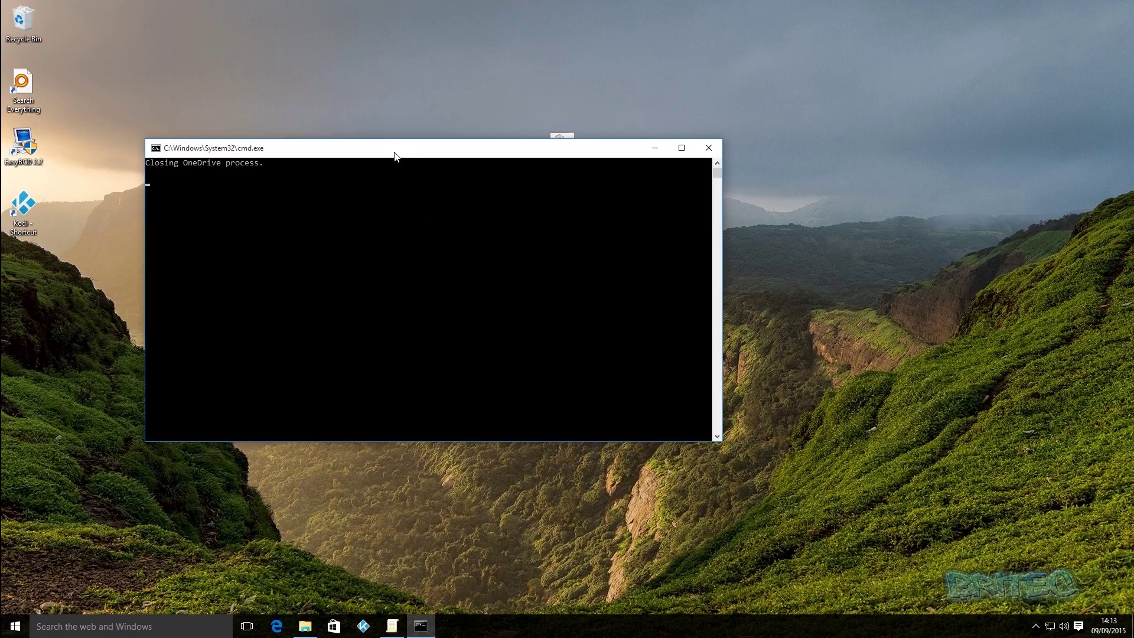
drag(394, 156, 485, 136)
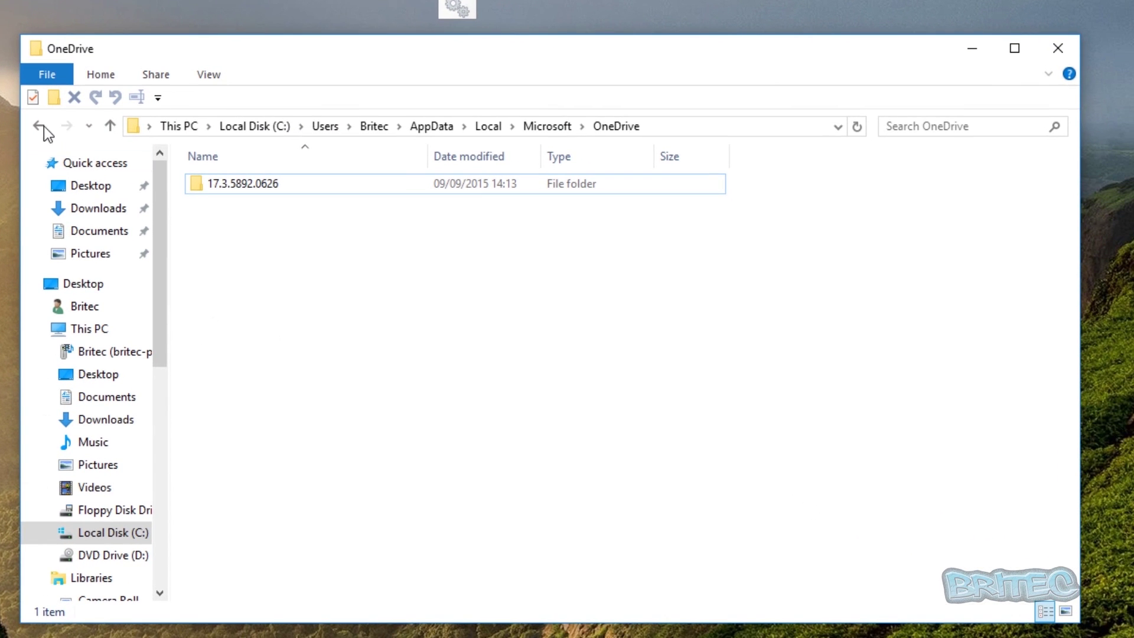
click(39, 127)
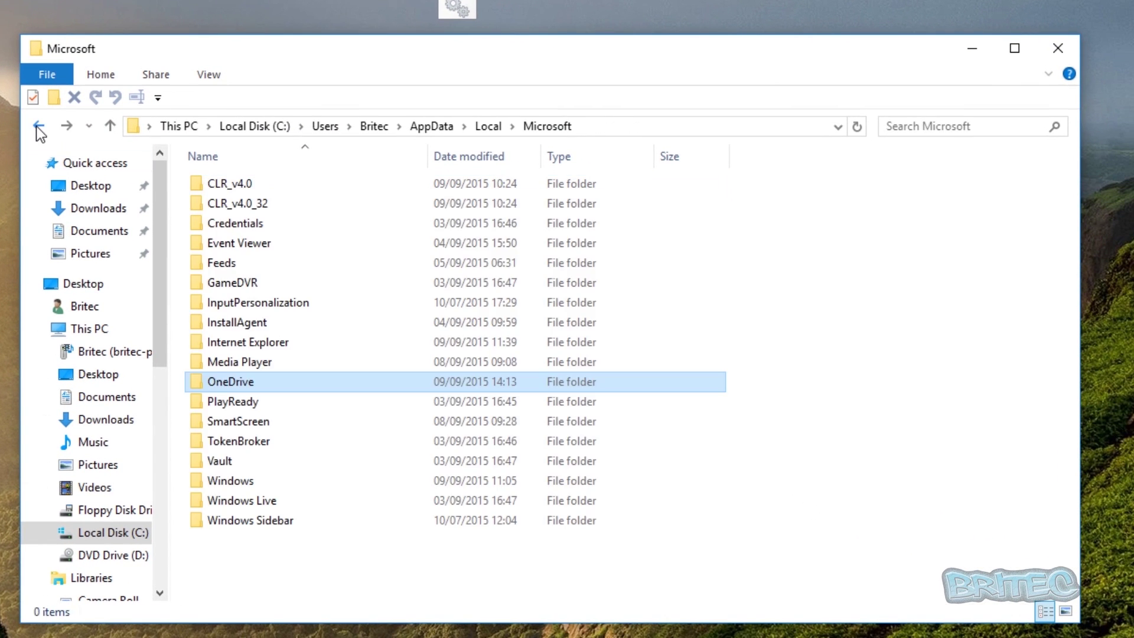
double_click(225, 387)
double_click(239, 187)
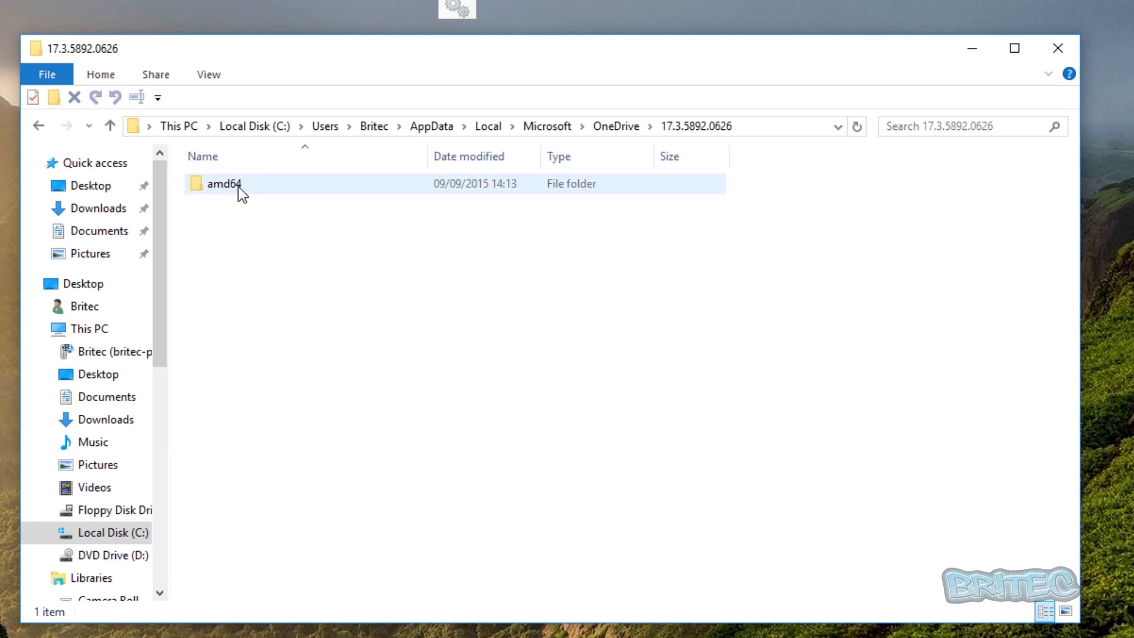
double_click(238, 186)
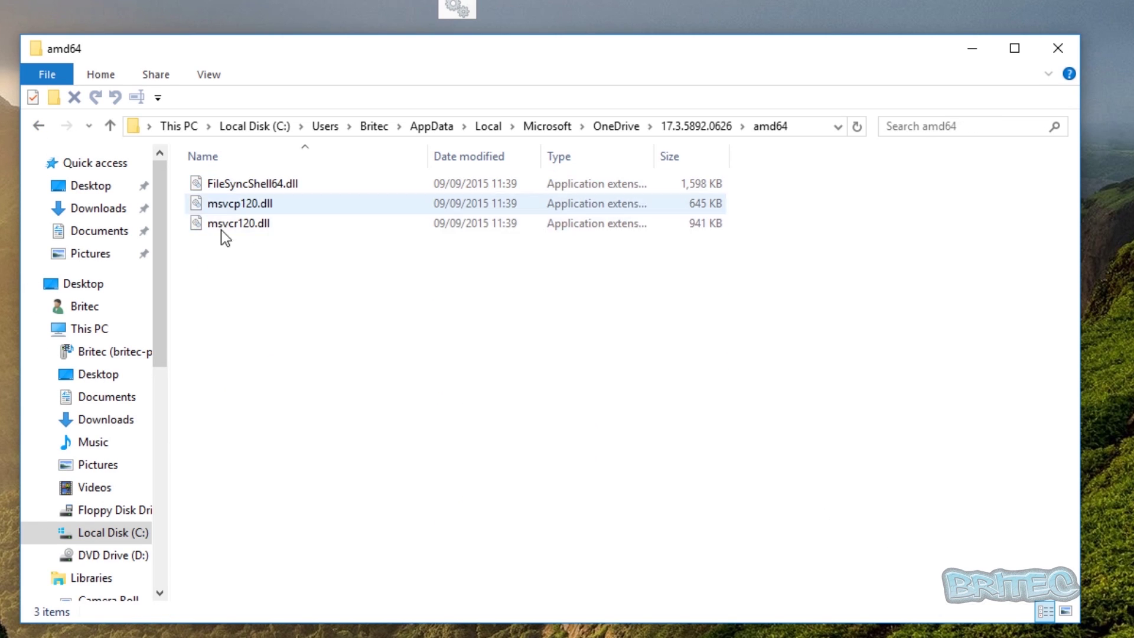
right_click(238, 224)
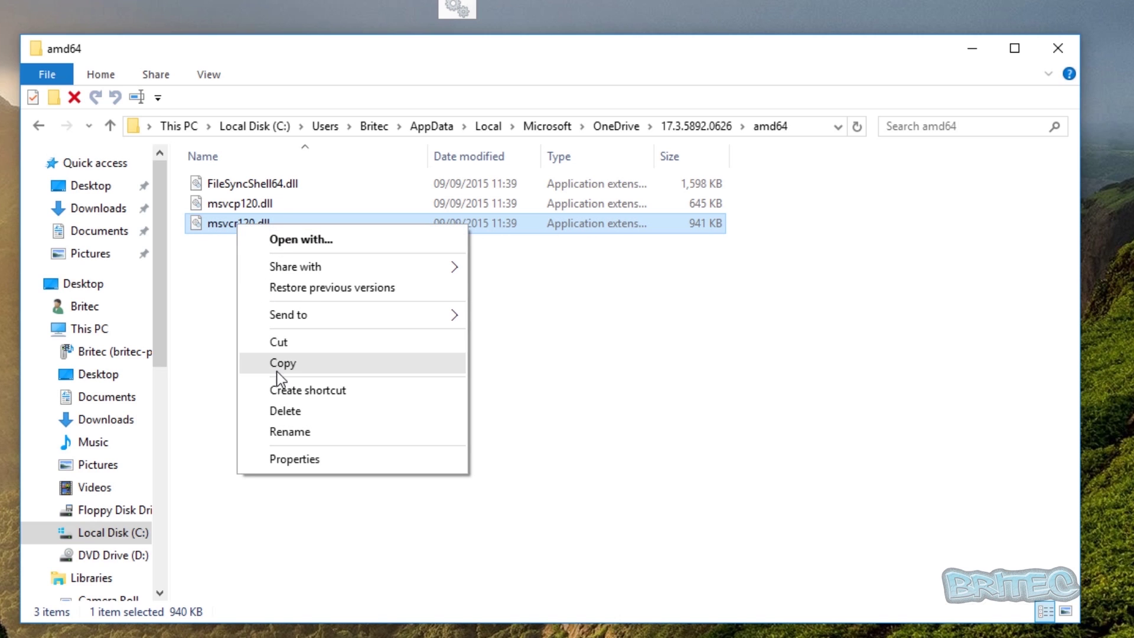
click(274, 408)
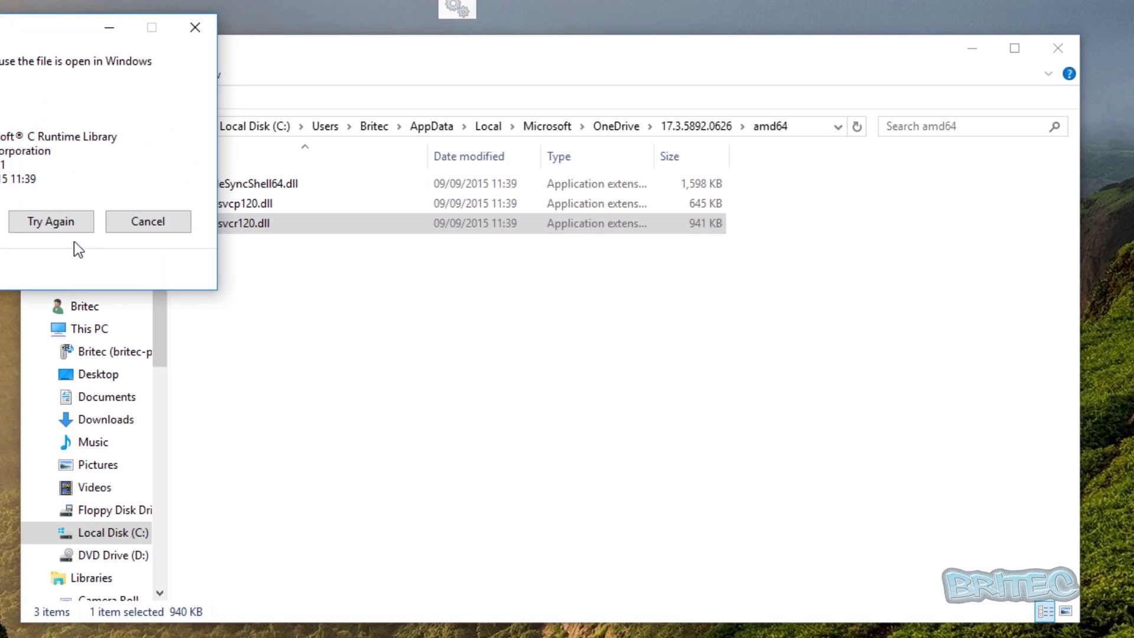
click(151, 229)
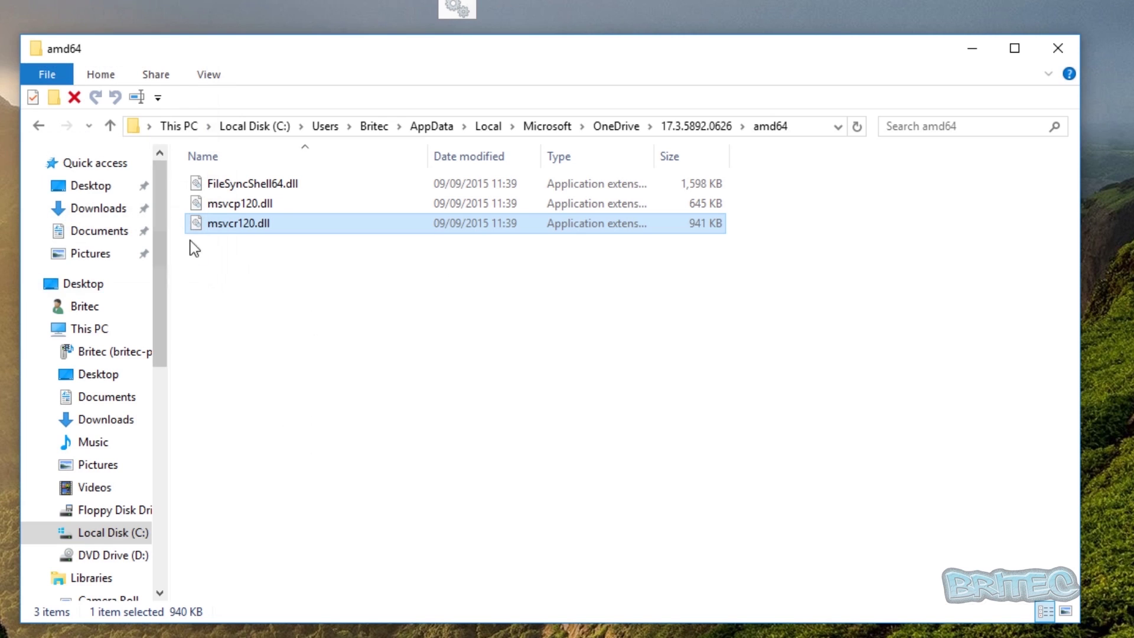
click(39, 126)
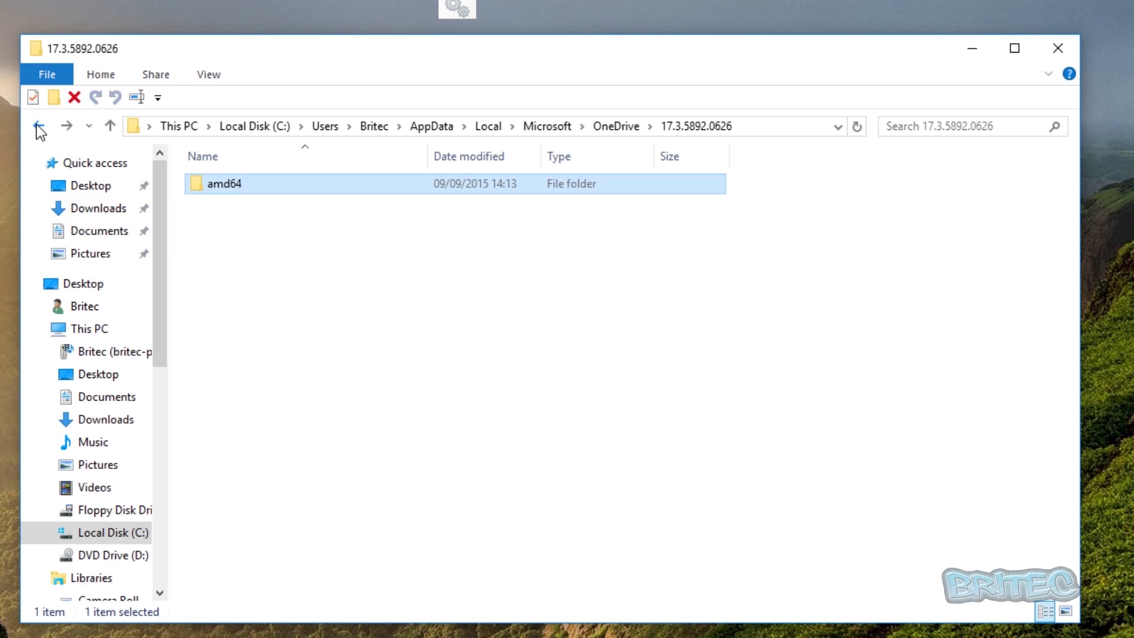
click(38, 126)
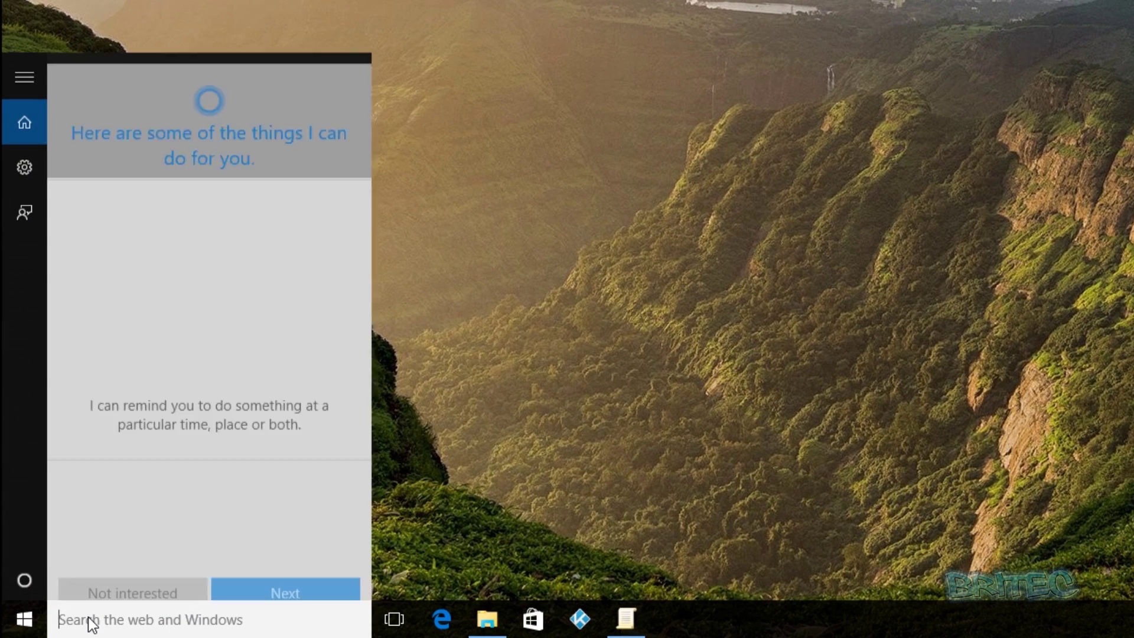
Launch regedit and expand HKEY_CURRENT_USER > SOFTWARE > Microsoft
text(regedit)
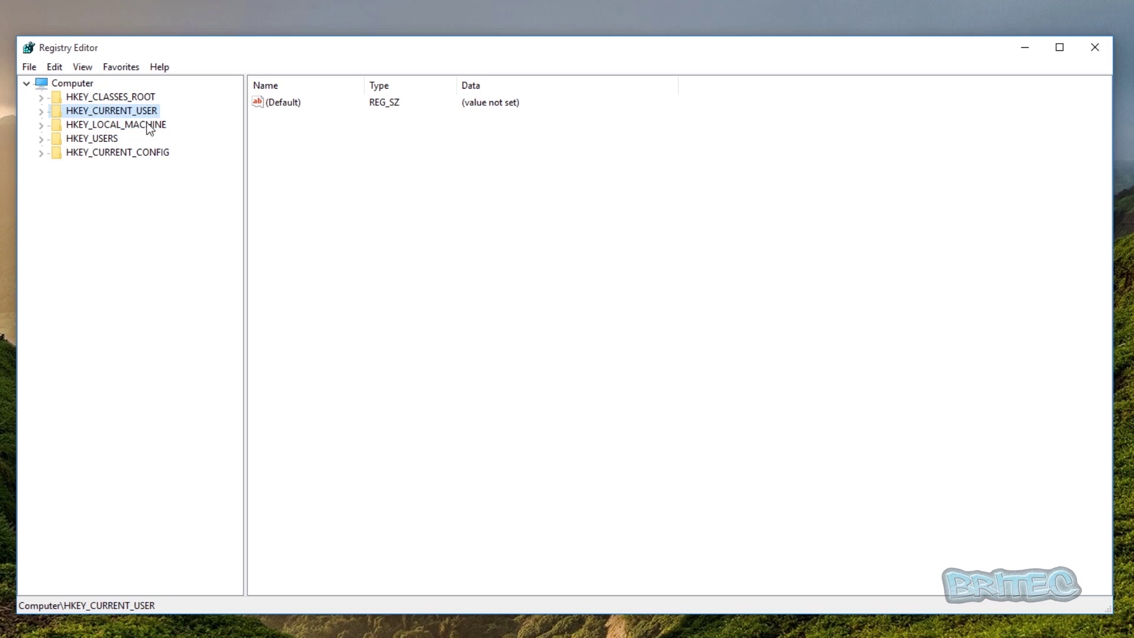
click(41, 111)
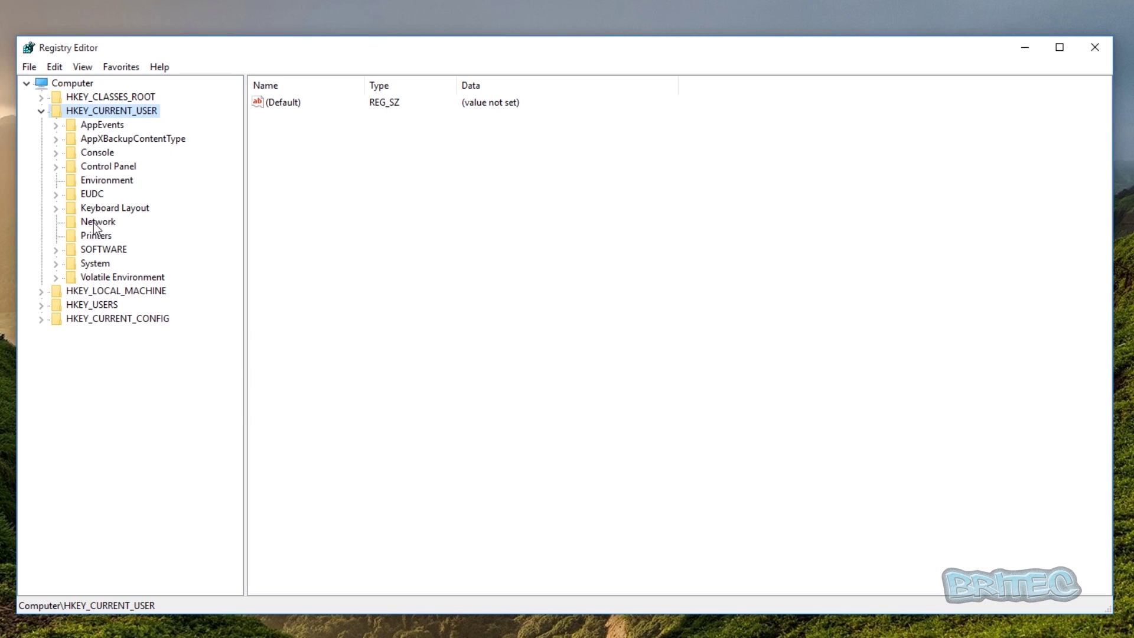
click(95, 251)
click(56, 250)
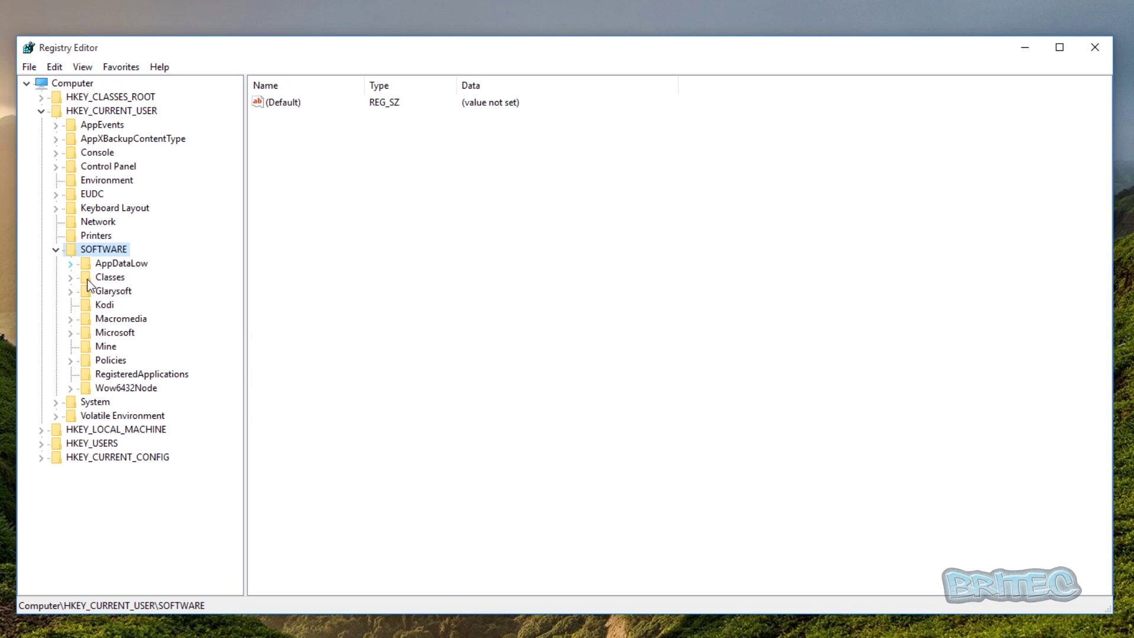
click(100, 334)
click(70, 332)
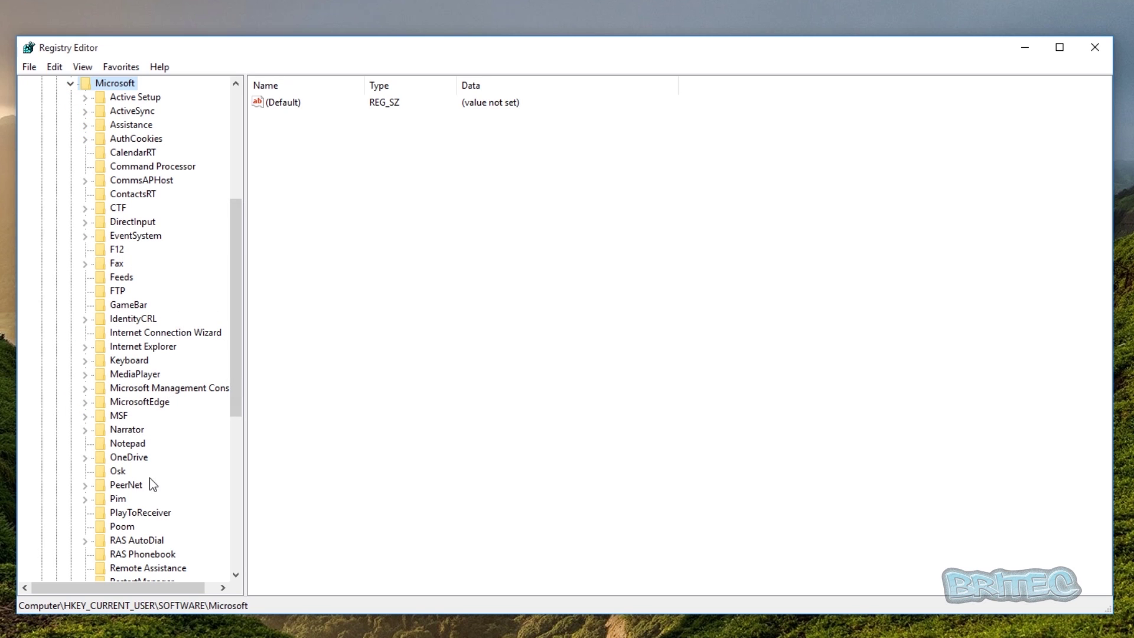
drag(239, 350, 241, 444)
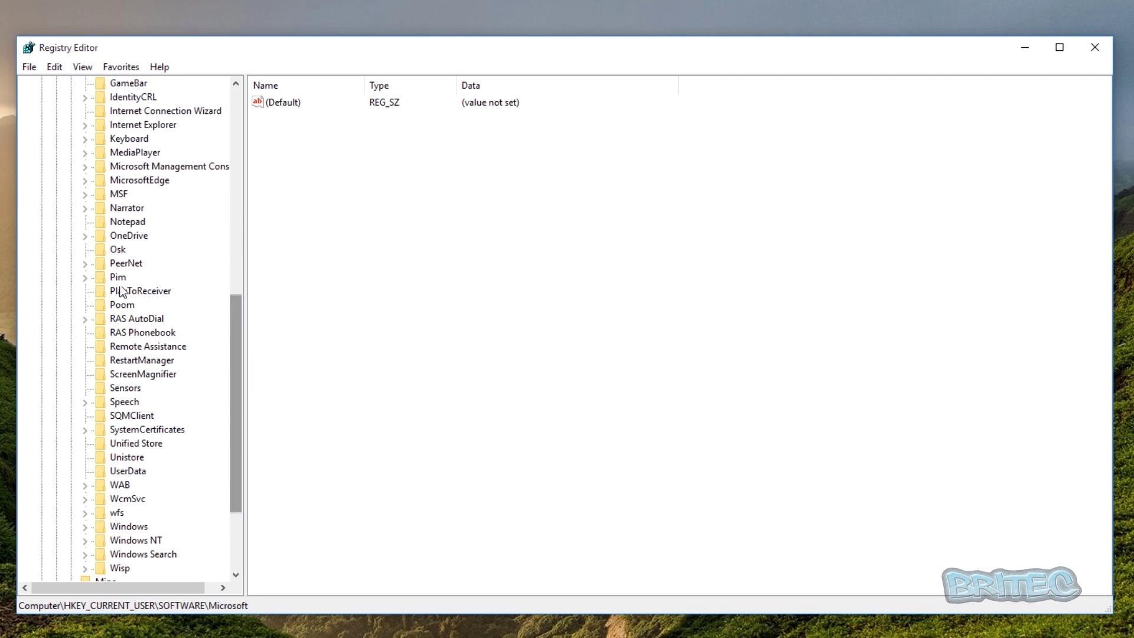
Delete the OneDrive key under Microsoft and confirm the deletion
click(122, 238)
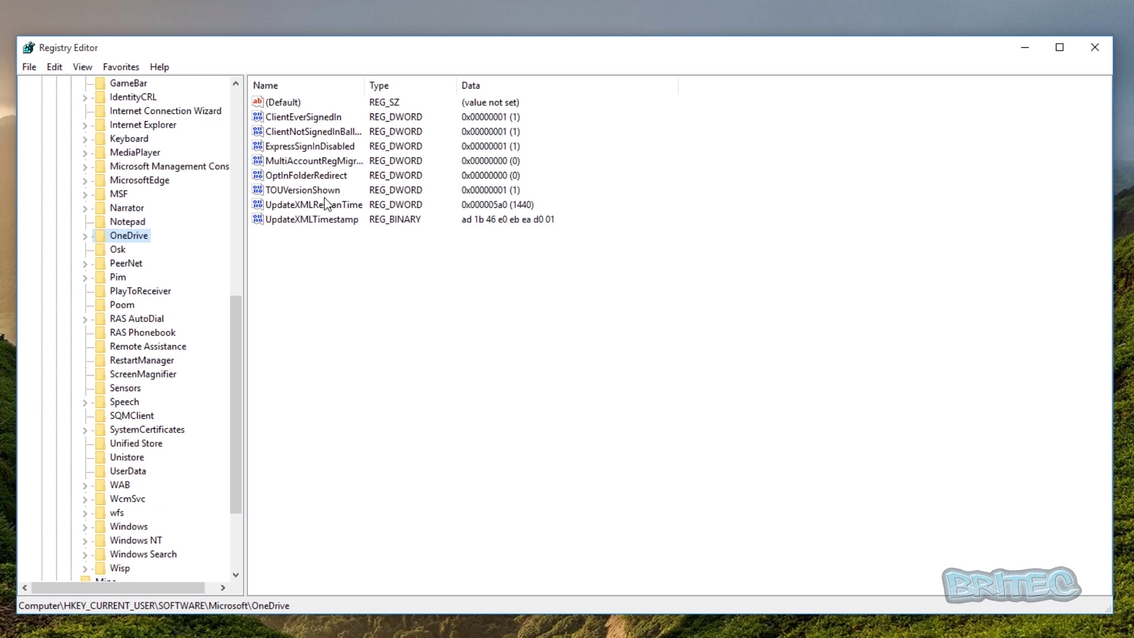
right_click(123, 237)
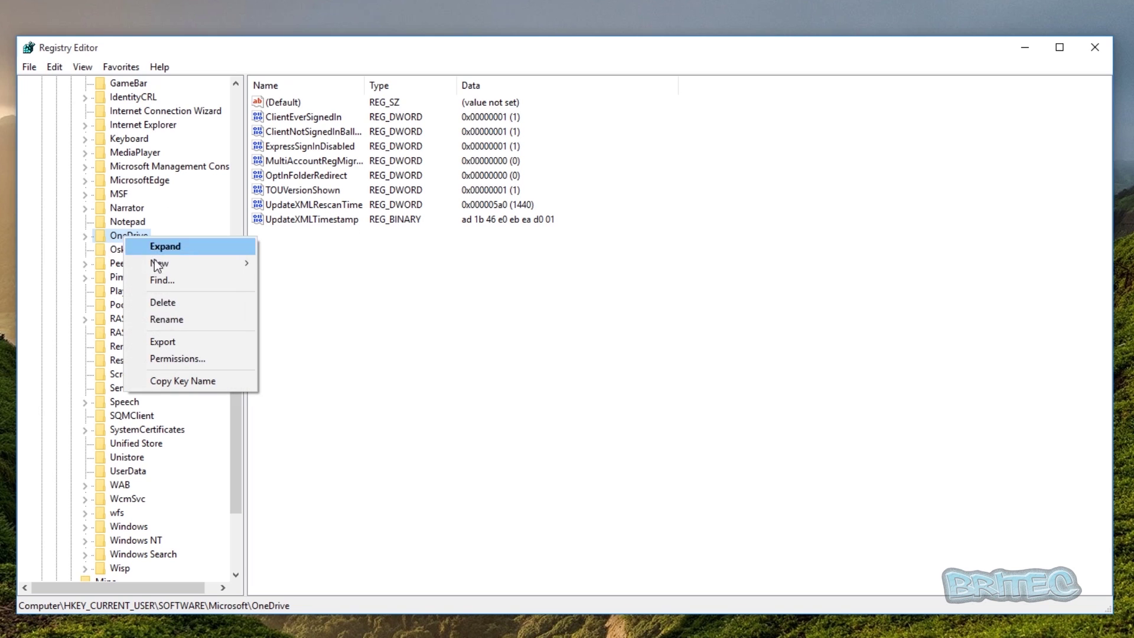
click(184, 306)
click(623, 286)
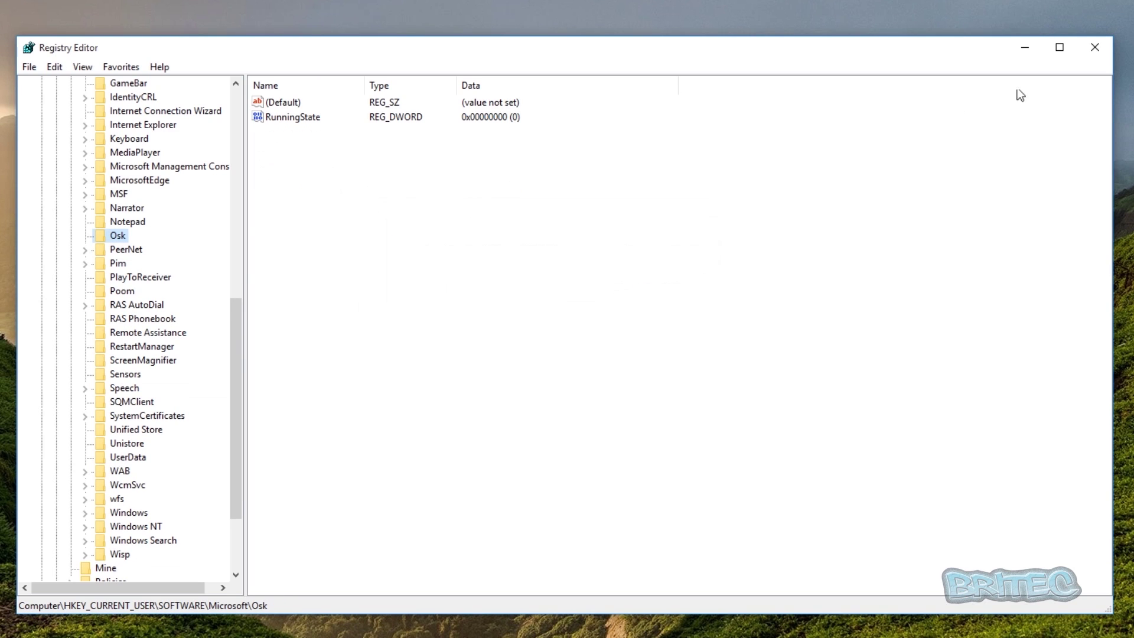
Search the registry for 'onedrive' with Edit > Find
click(55, 67)
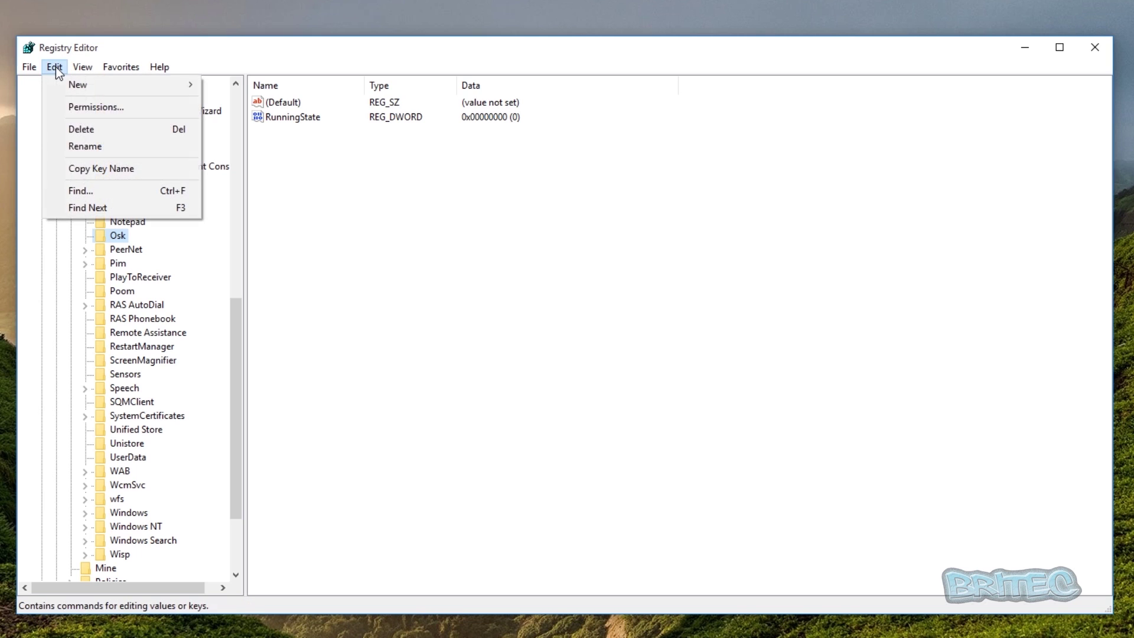
click(70, 196)
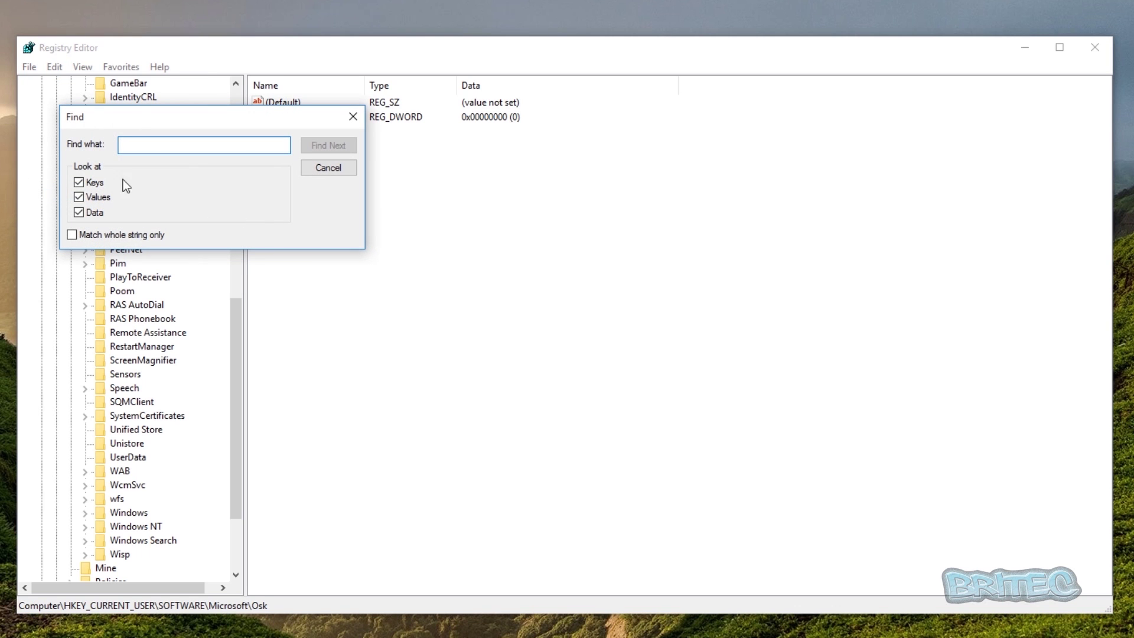
text(onedrive)
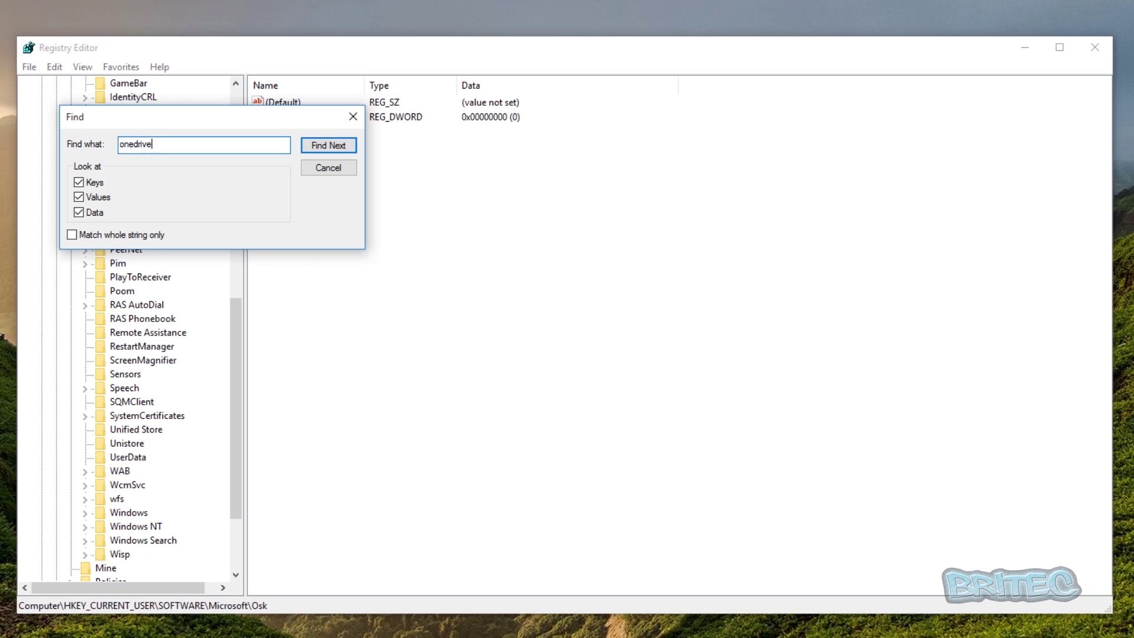
click(338, 141)
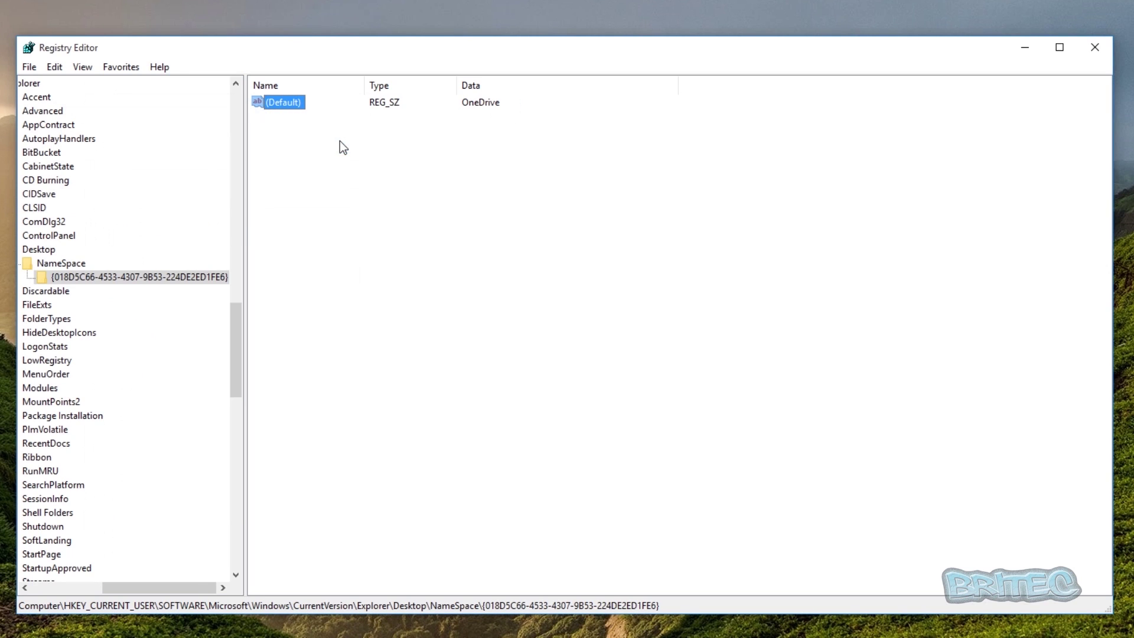
right_click(179, 277)
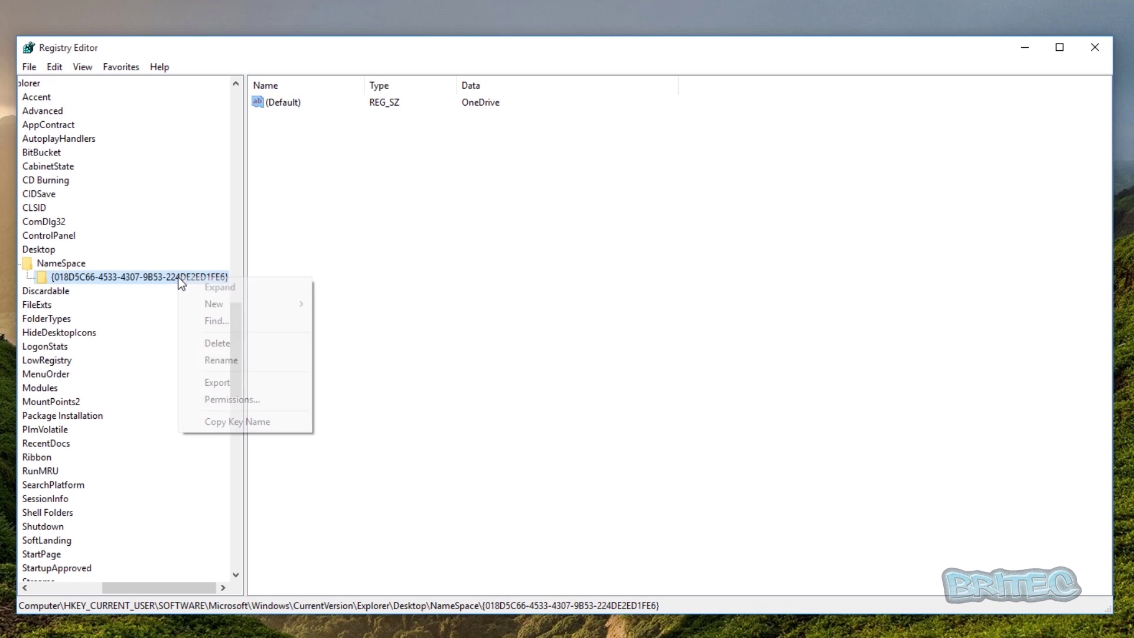
click(230, 345)
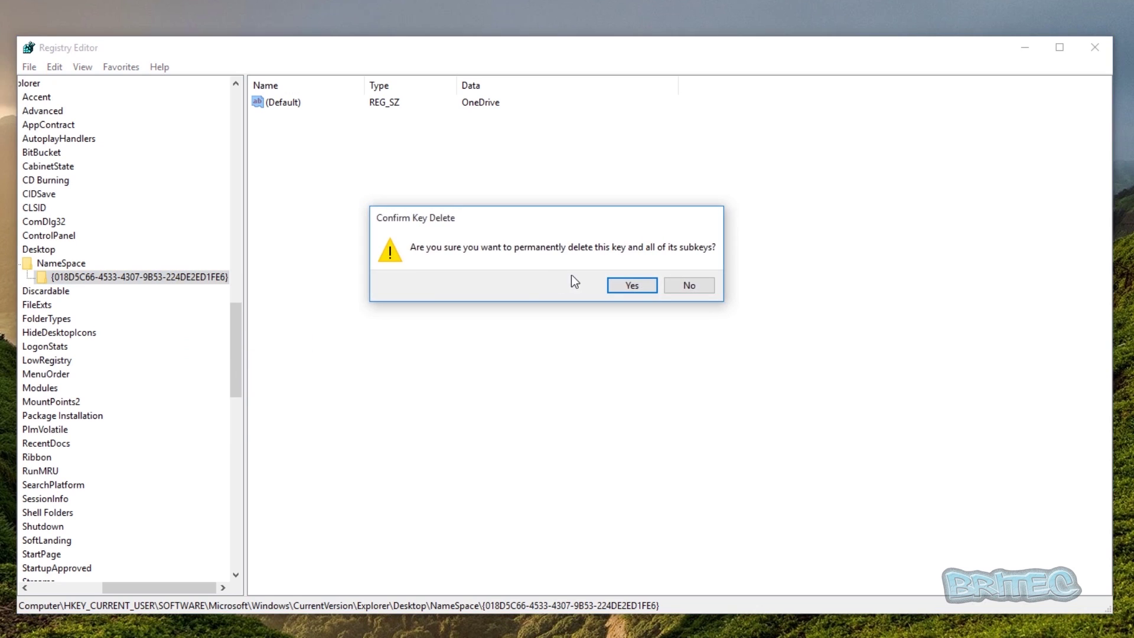
click(631, 284)
drag(159, 587, 130, 587)
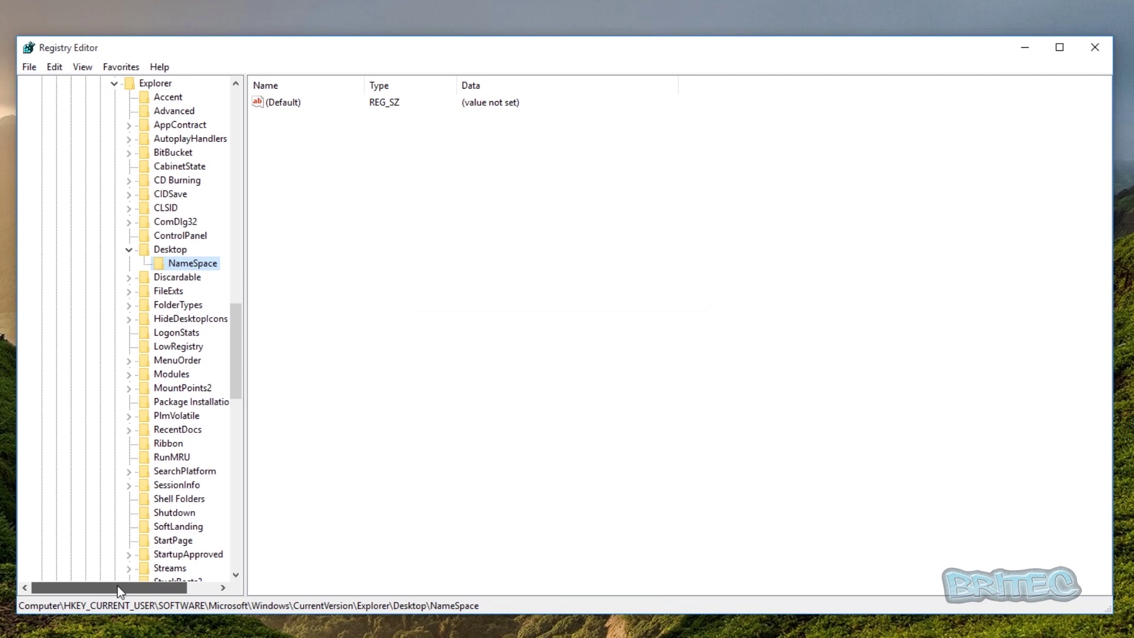
Delete both OneDrive Uninstall values from the RunOnce key
key(F3)
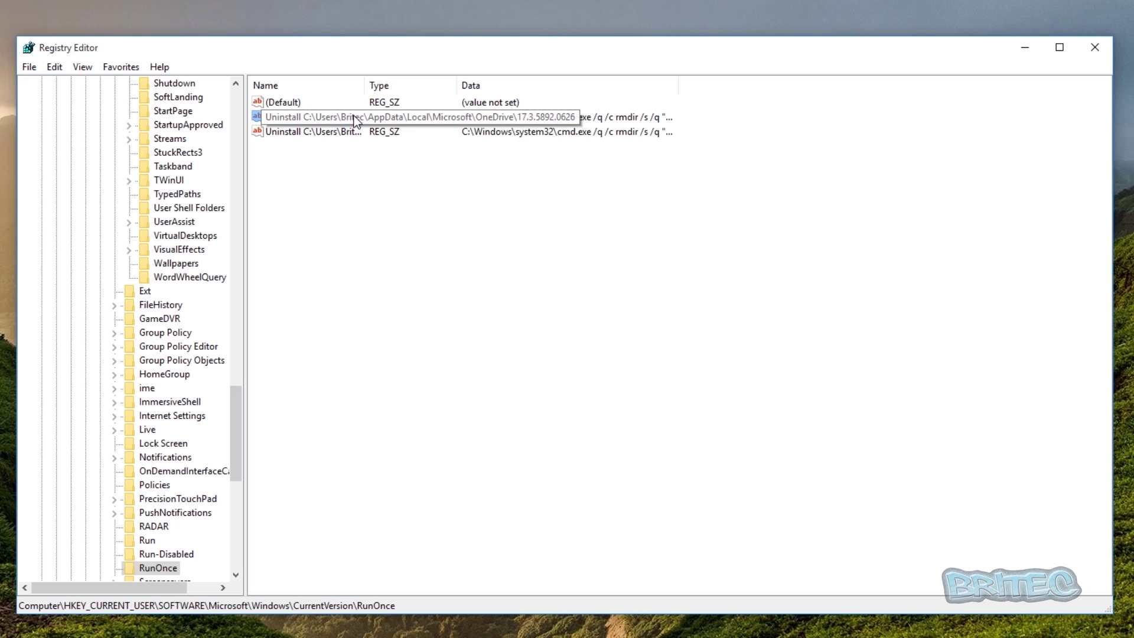
right_click(330, 116)
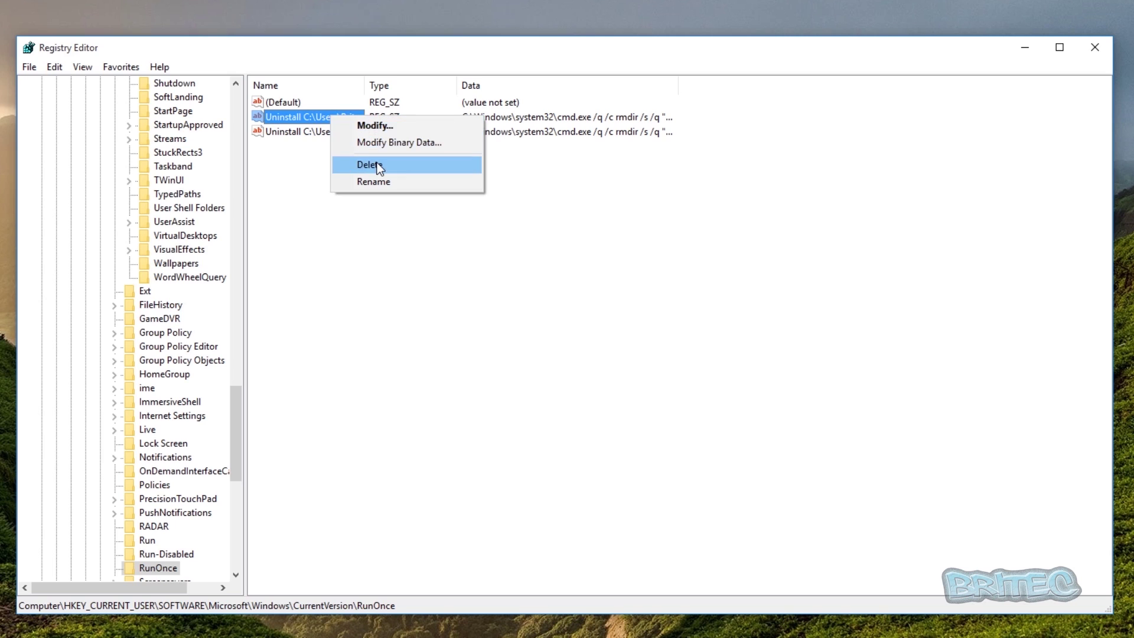
click(377, 164)
click(674, 286)
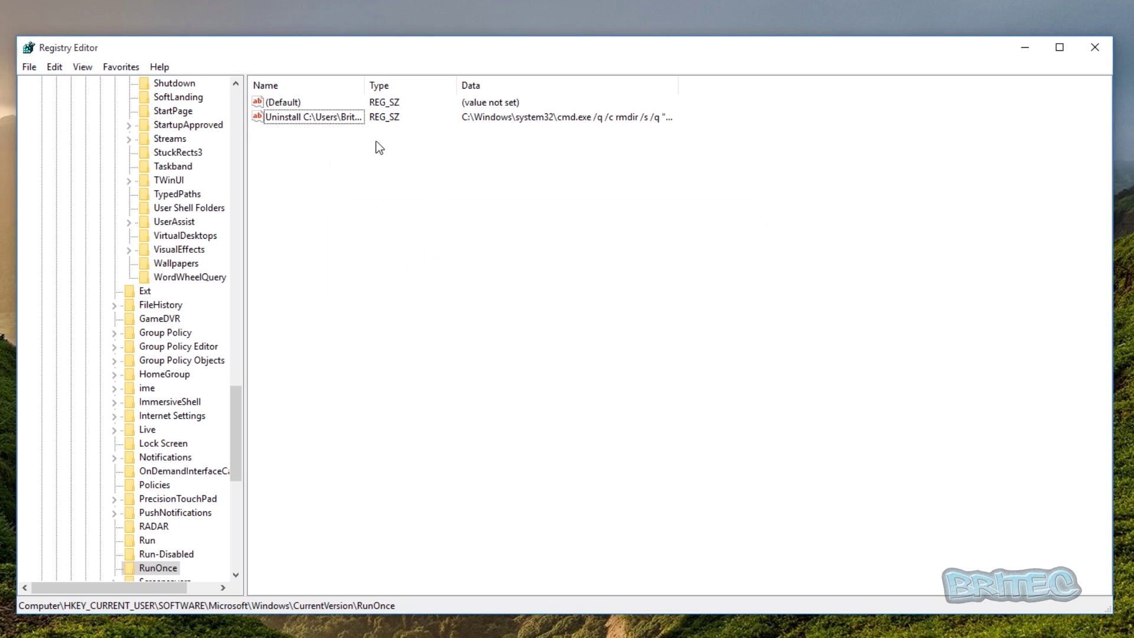
click(340, 120)
right_click(340, 119)
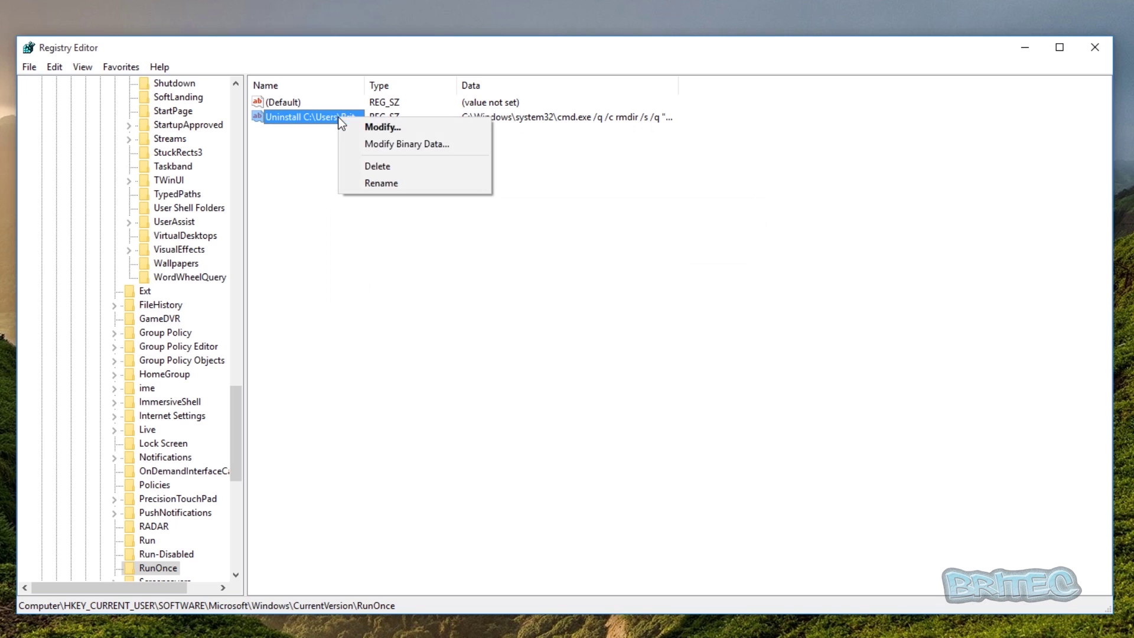
click(376, 167)
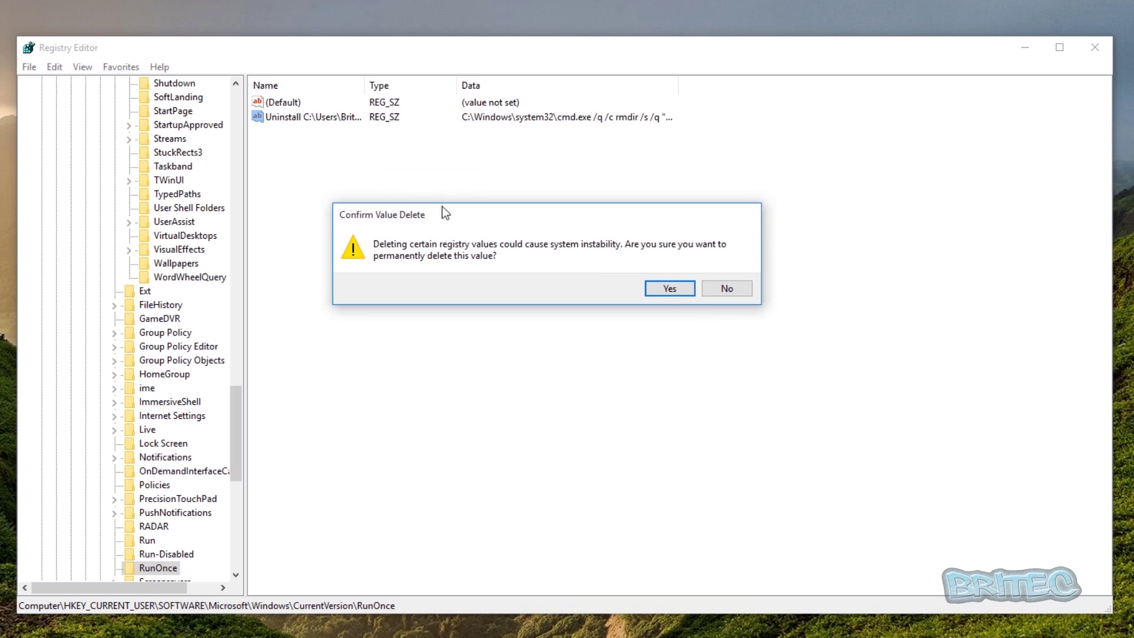
click(674, 287)
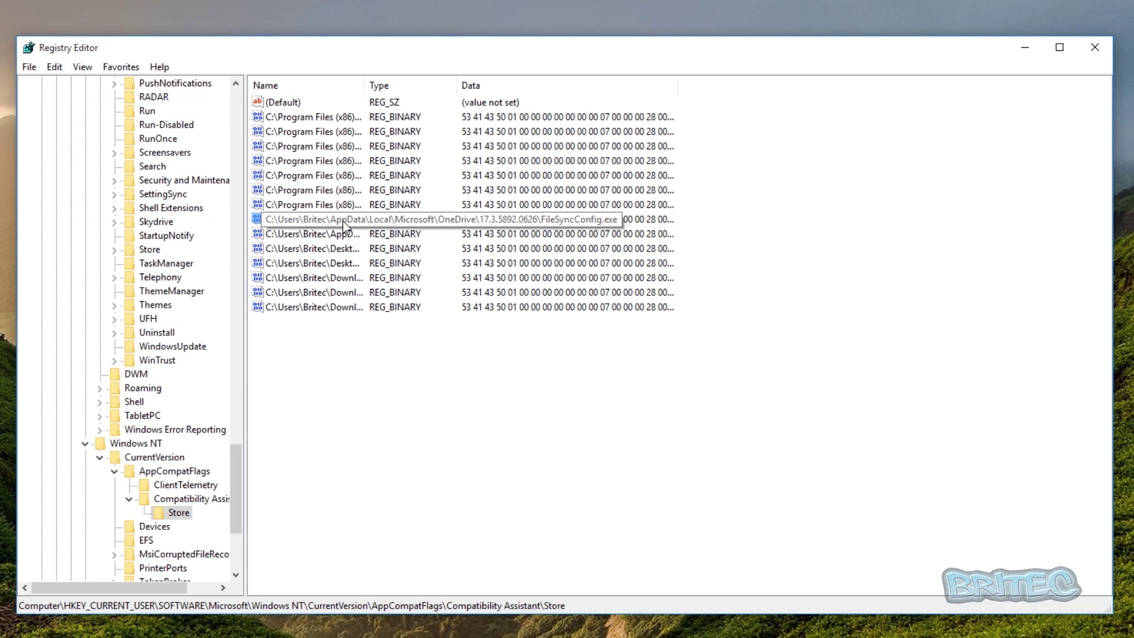
Delete the FileSyncConfig.exe and OneDrive.exe Compatibility Assistant entries
right_click(342, 221)
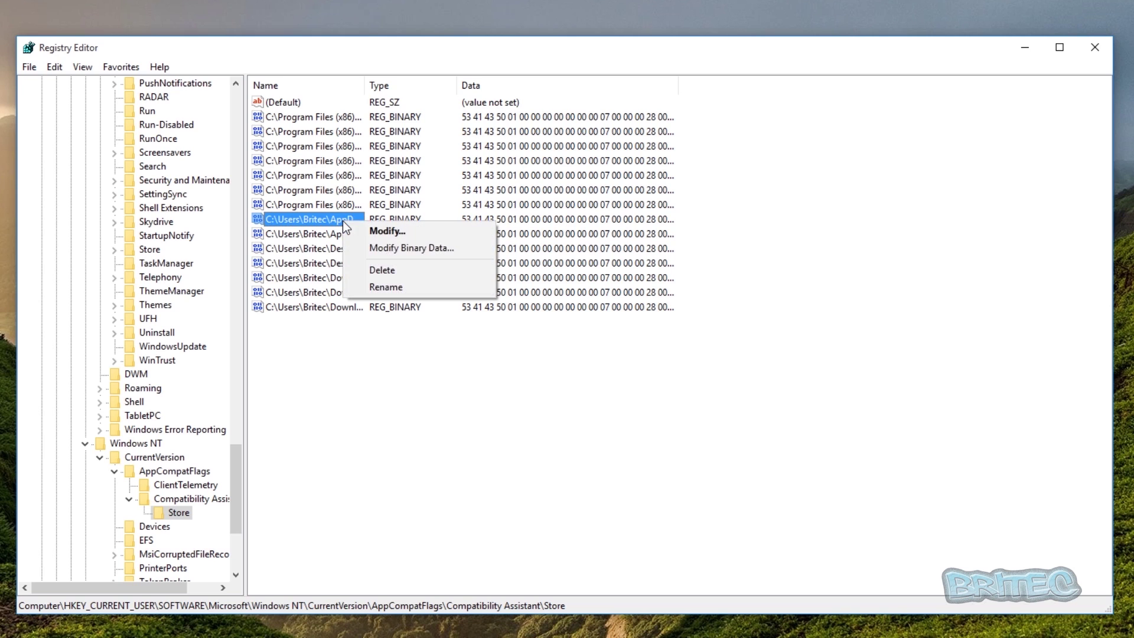
click(396, 270)
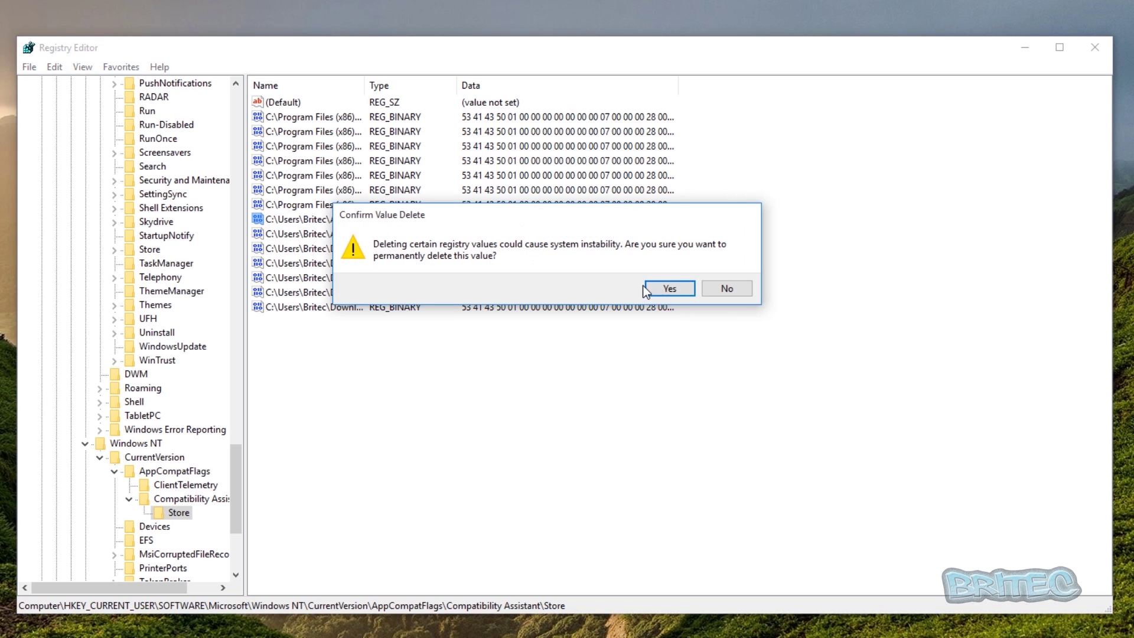
click(664, 287)
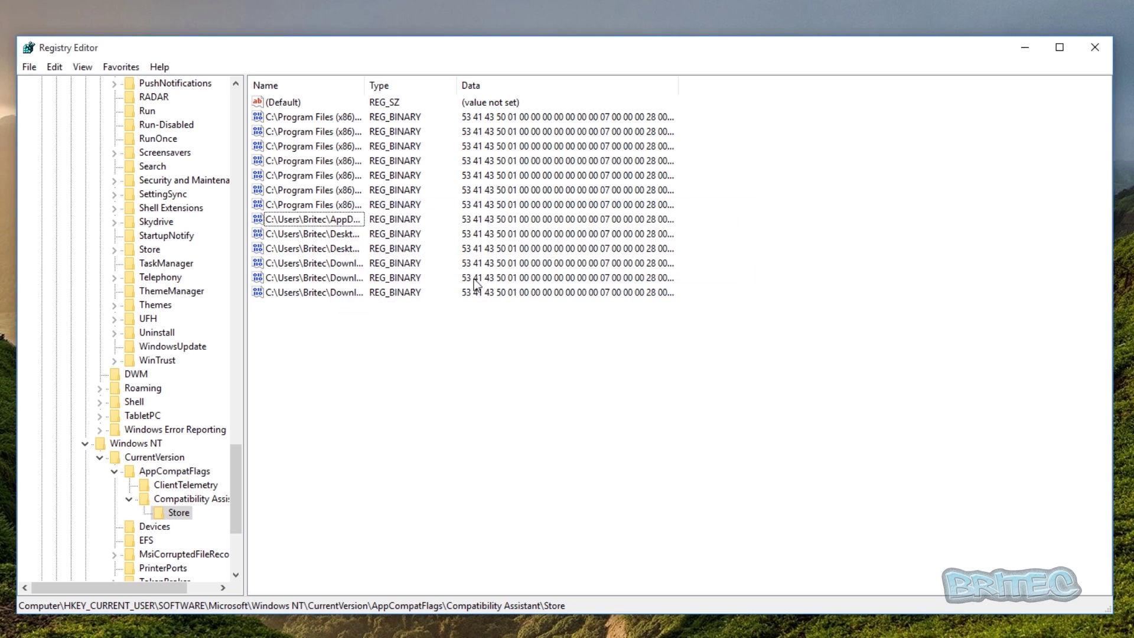
right_click(332, 222)
click(367, 267)
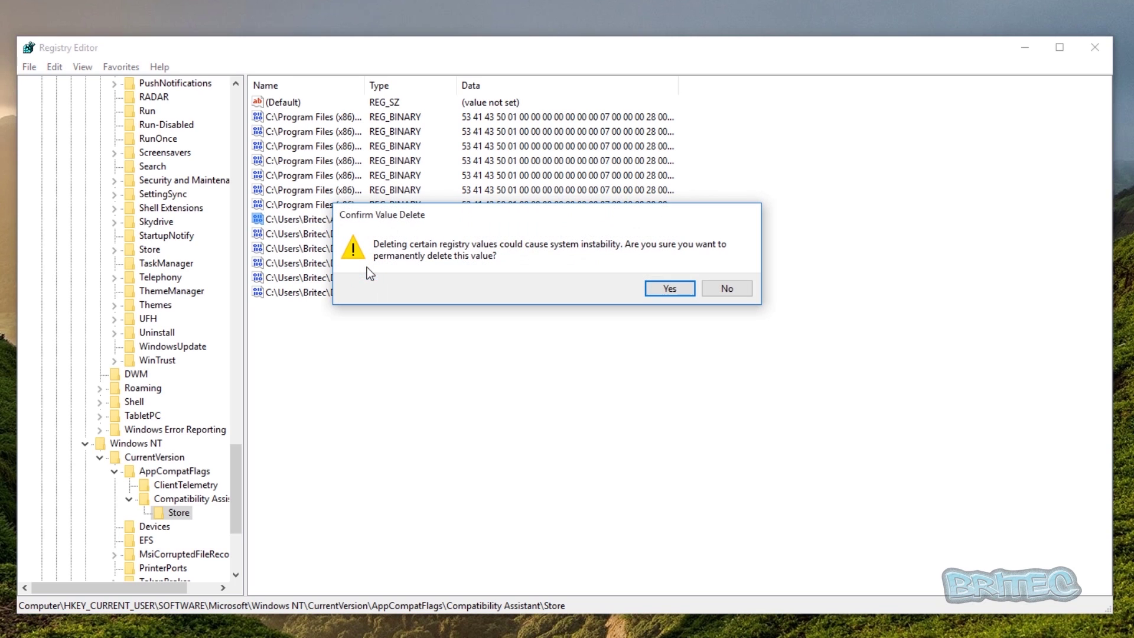
click(656, 288)
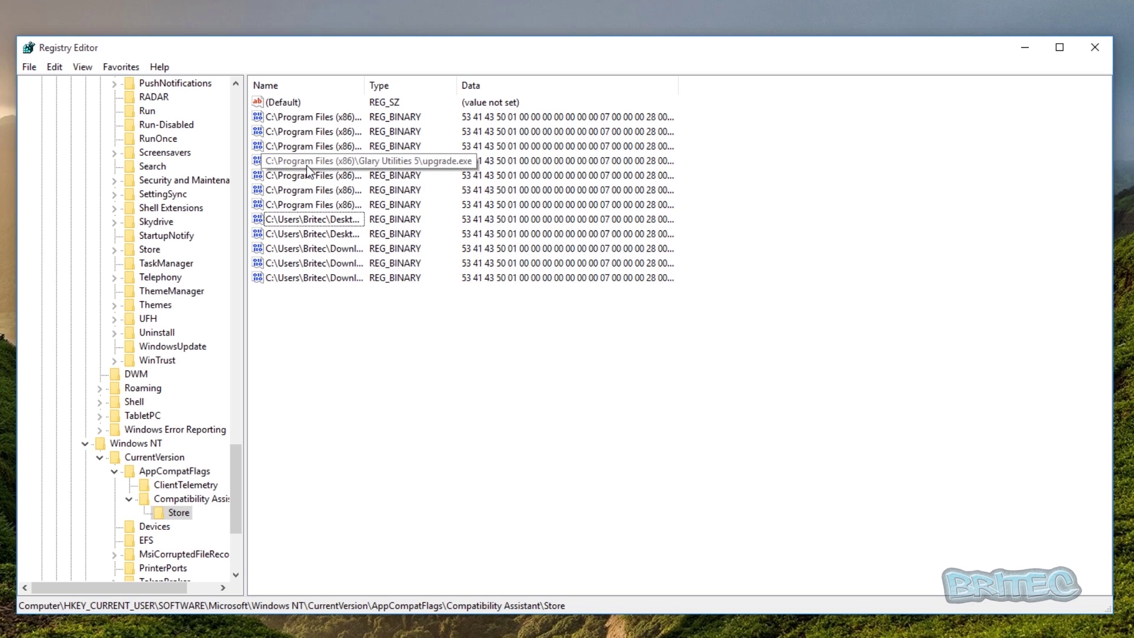
Clear the OneDriveCloudStorageInfo CLSID default value and close Registry Editor
key(F3)
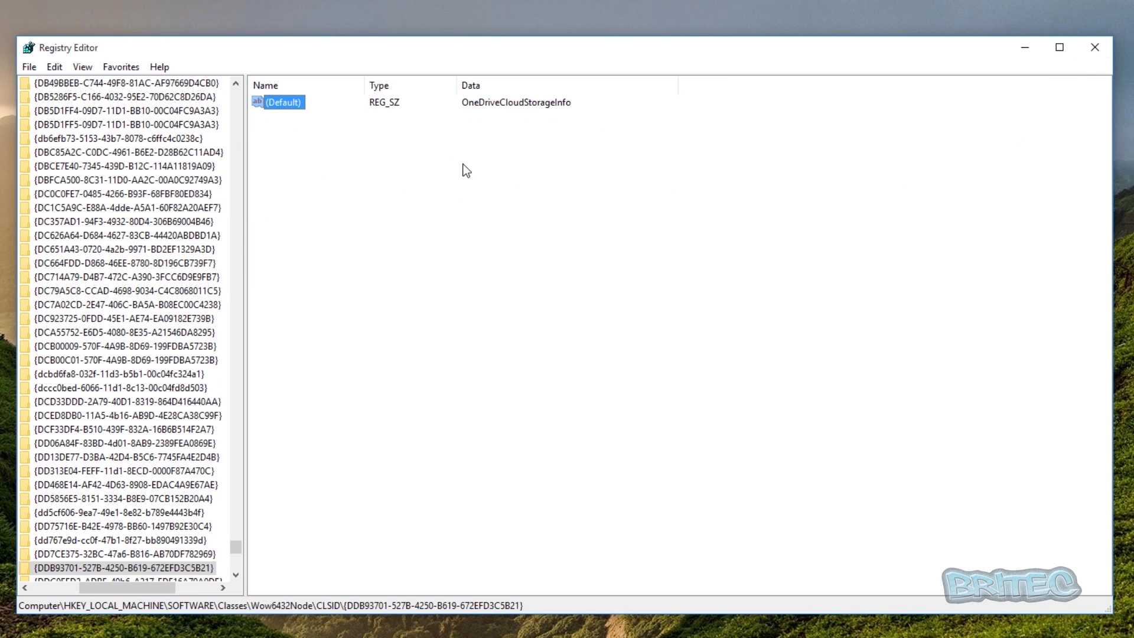
right_click(289, 109)
click(324, 154)
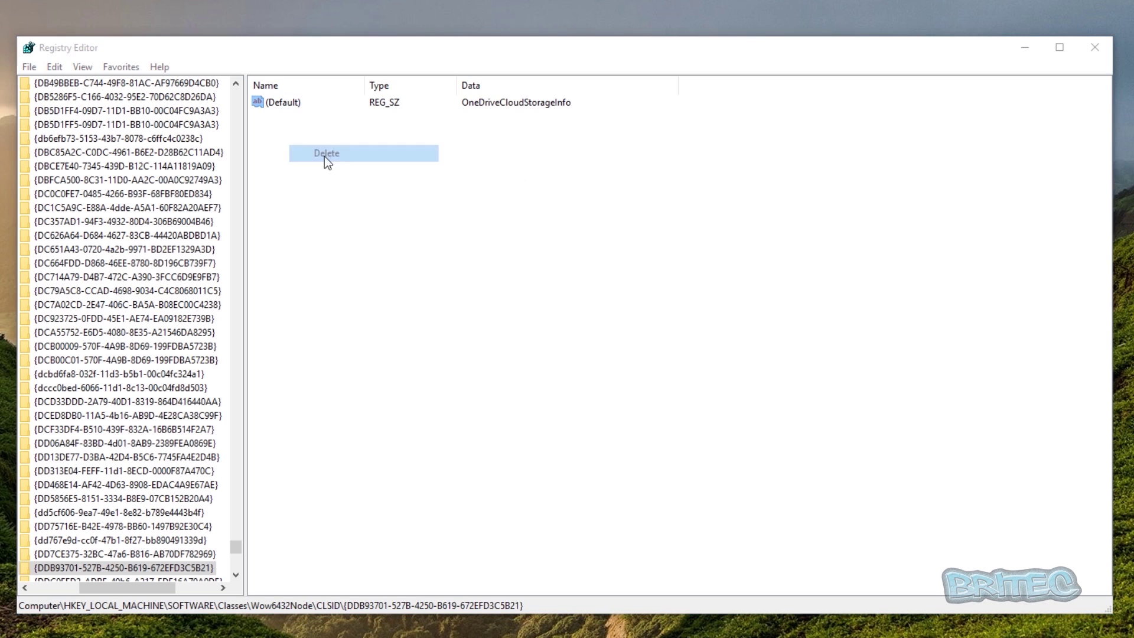
key(Return)
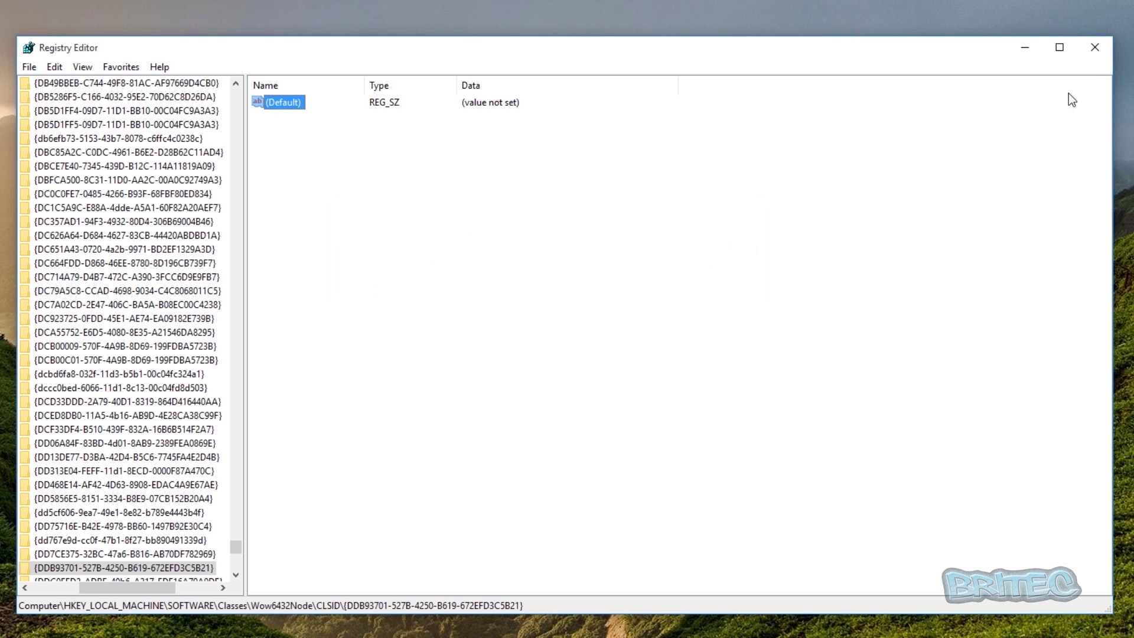
click(1084, 56)
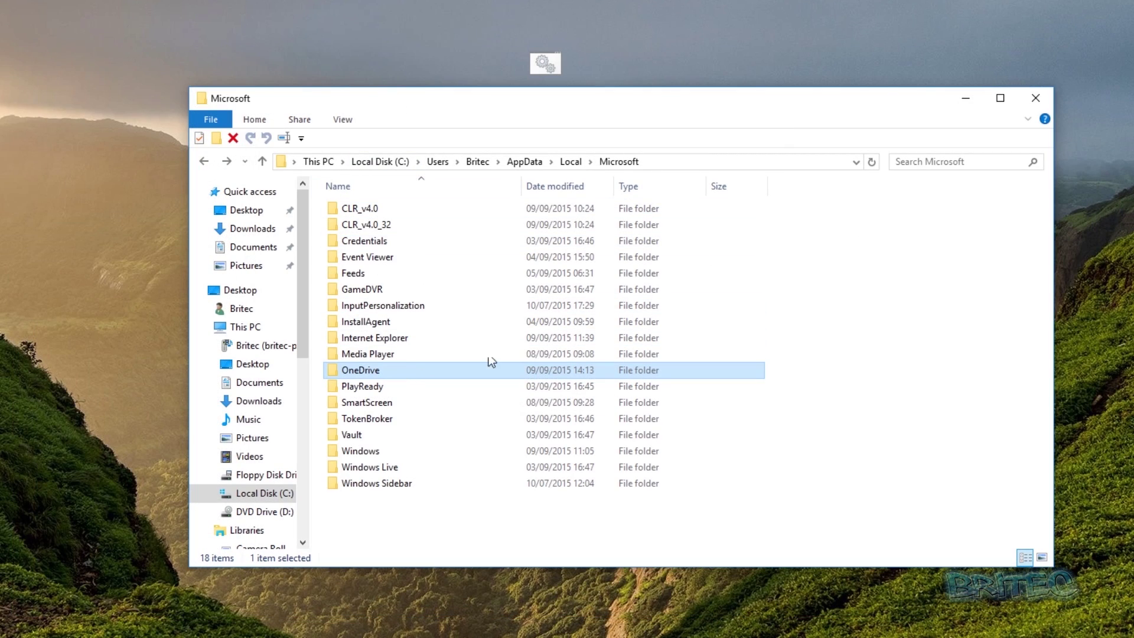
Close the Microsoft folder window and the Group Policy Editor
click(1036, 98)
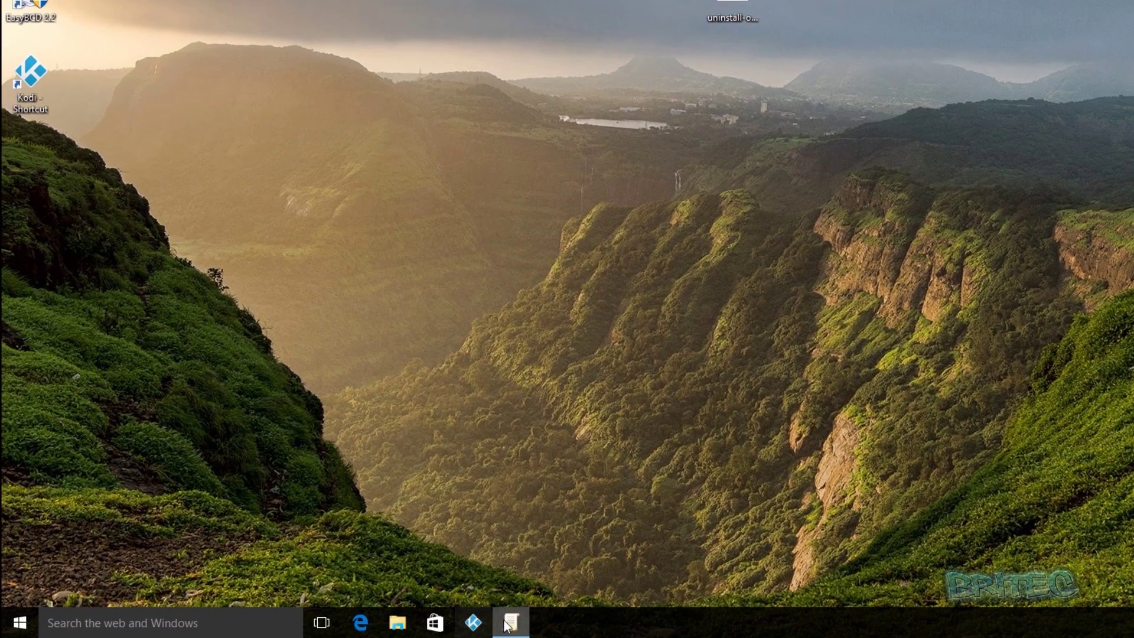
click(511, 622)
key(alt+F4)
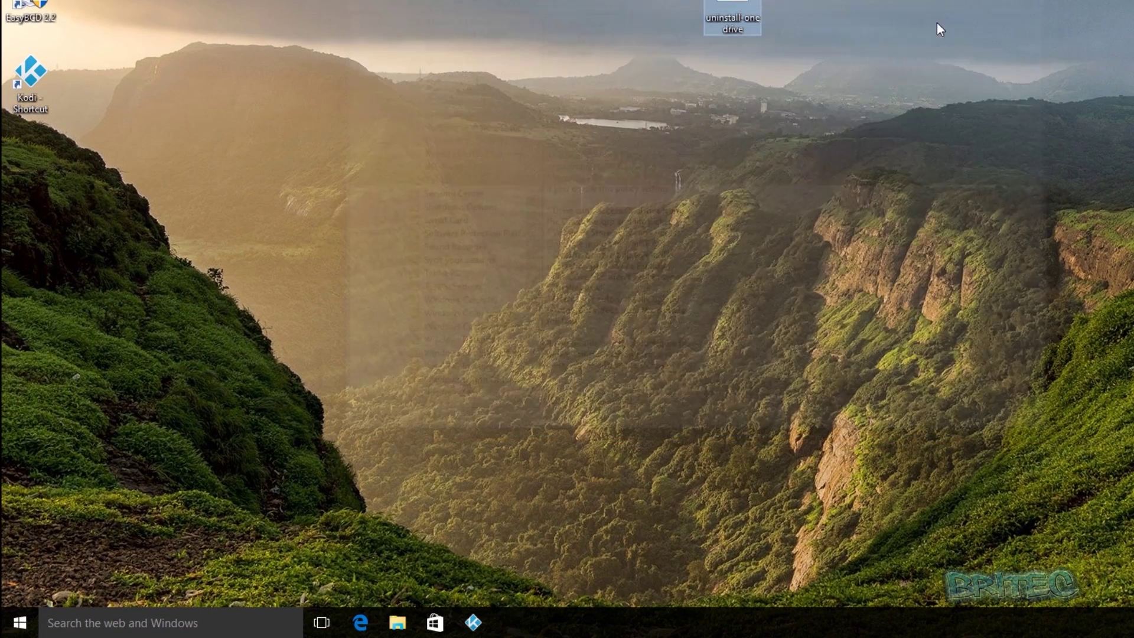
Restart the computer from the Start button's Shut down or sign out menu
right_click(22, 625)
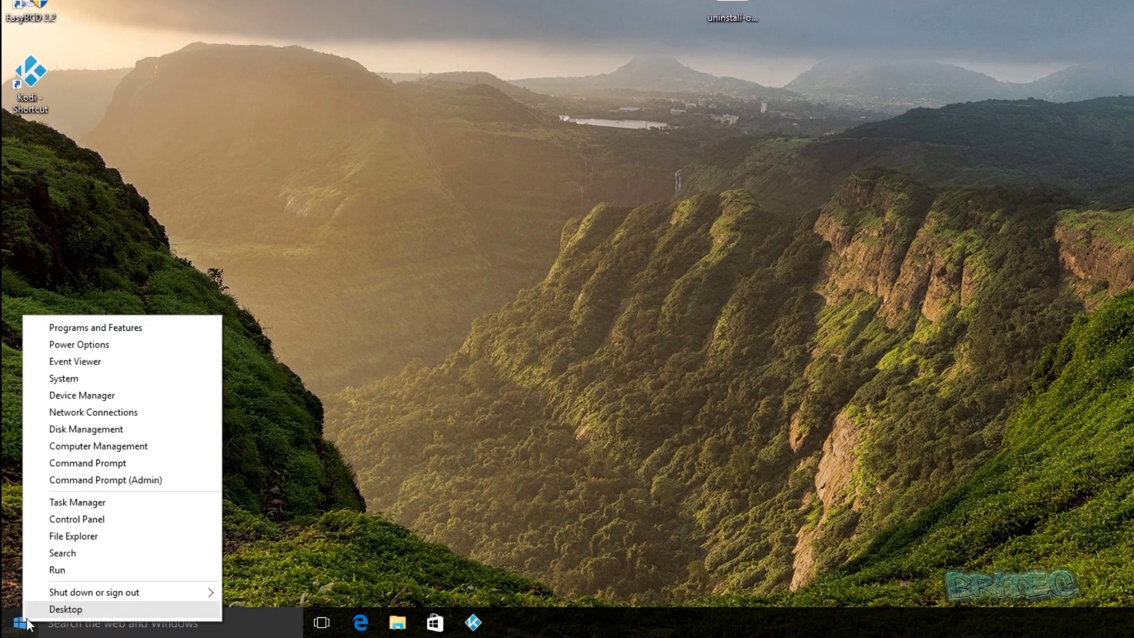
mouse_move(186, 591)
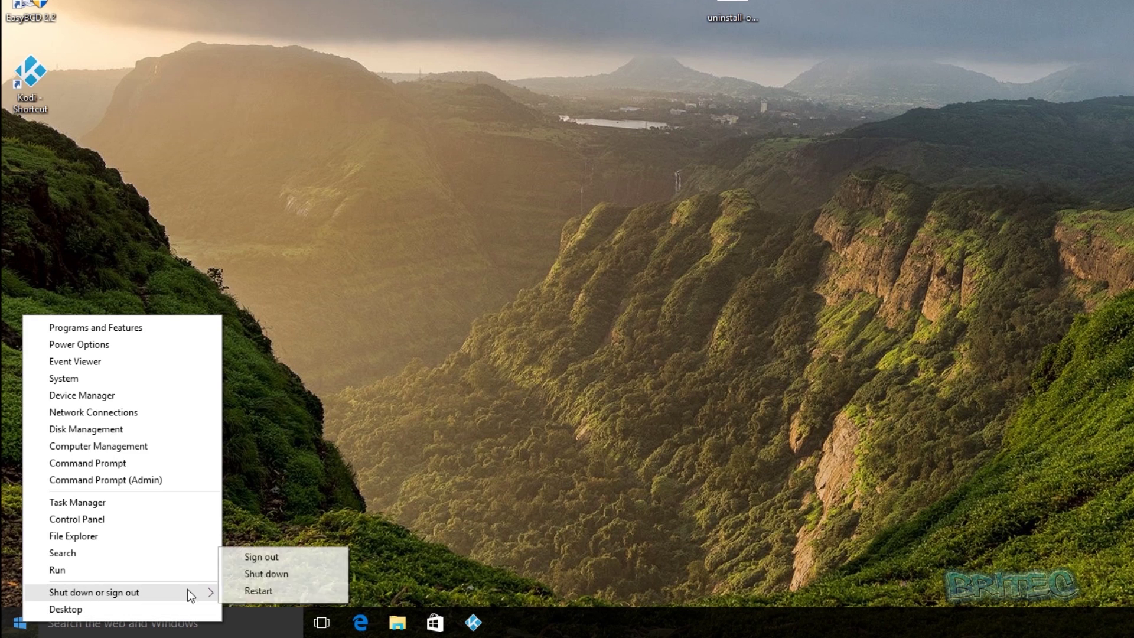
click(291, 589)
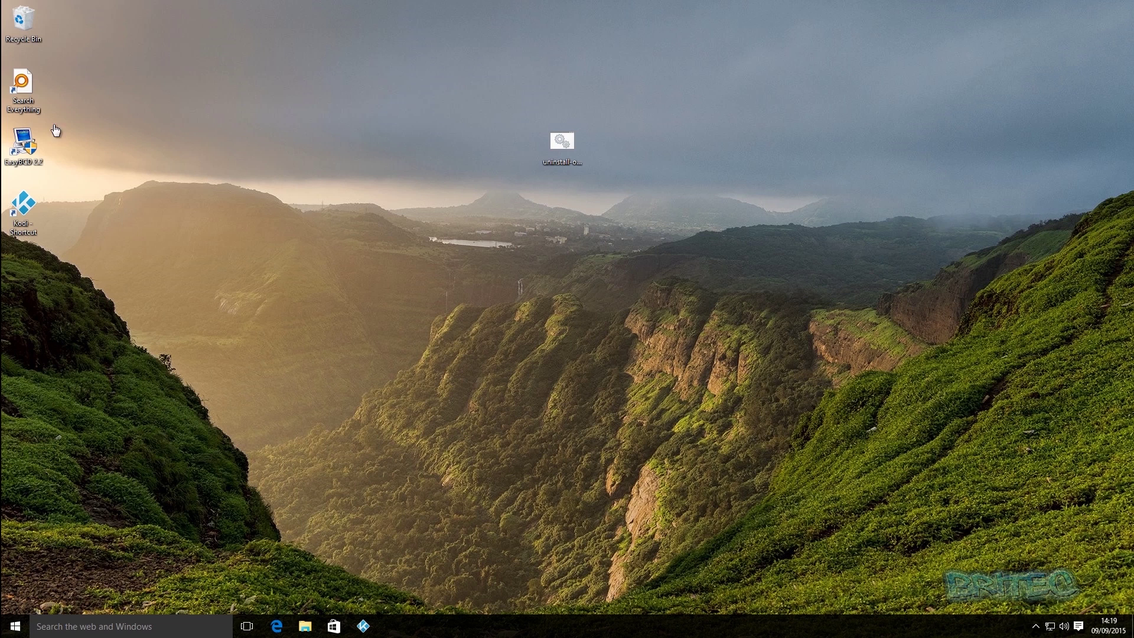
Search 'onedrive' in Everything and select the leftover OneDrive folder in AppData\Local\Microsoft
double_click(25, 85)
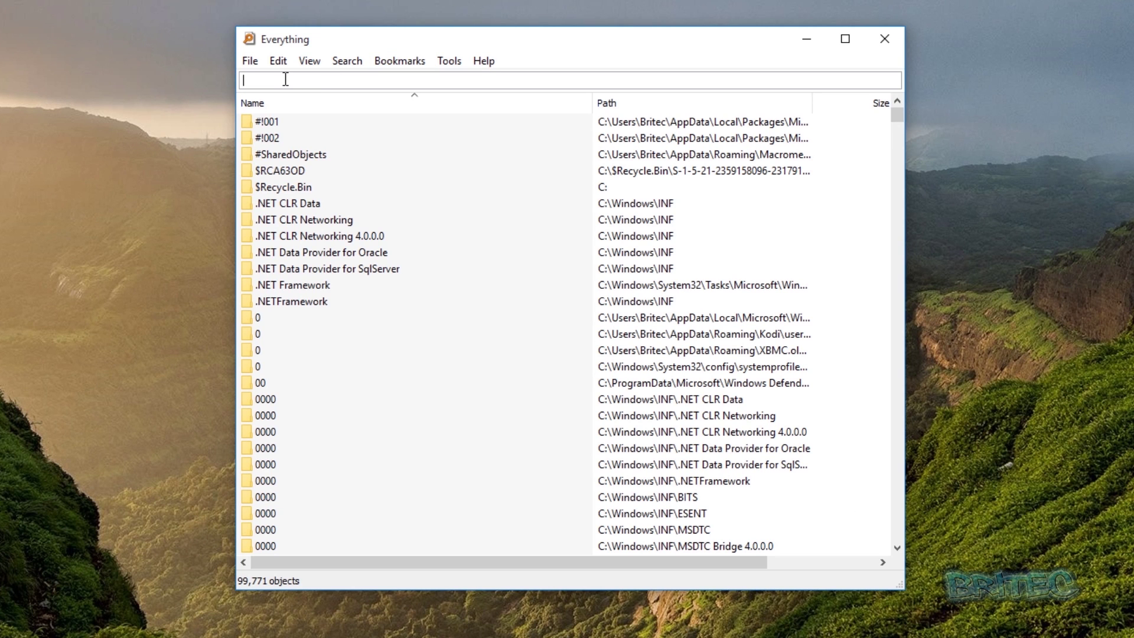
text(onedr)
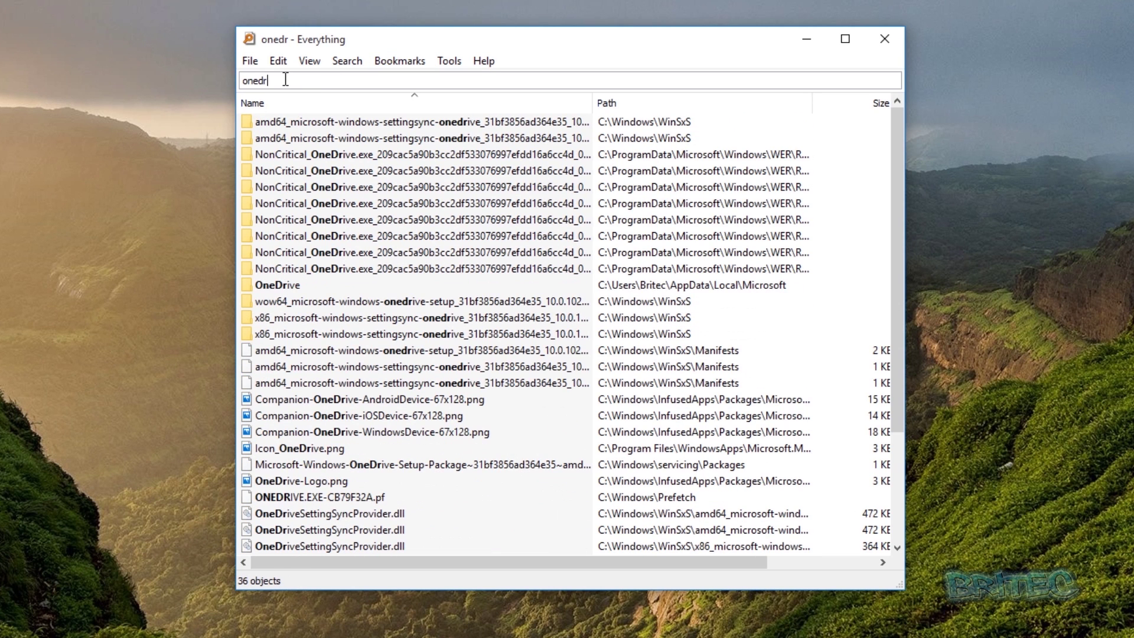
text(ive)
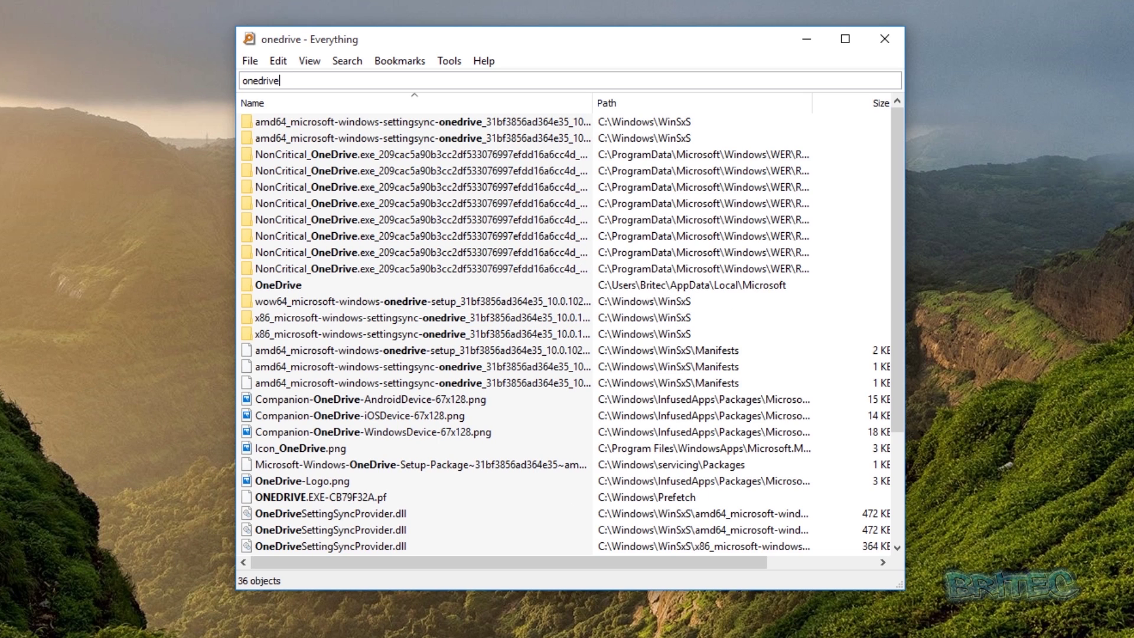
key(Up)
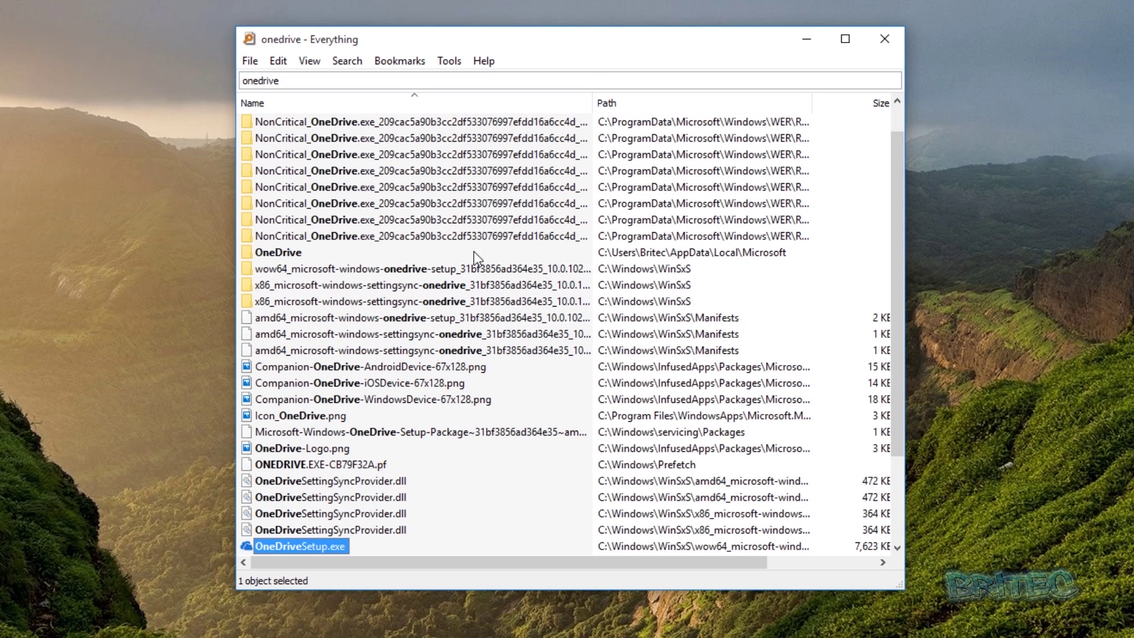
key(ctrl+space)
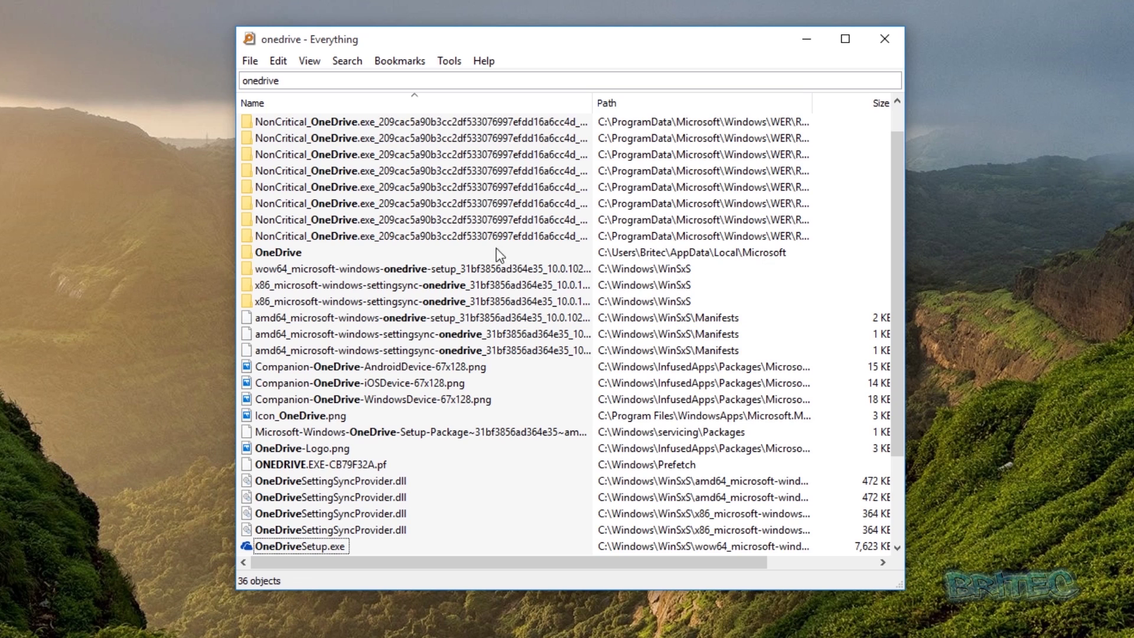
click(295, 252)
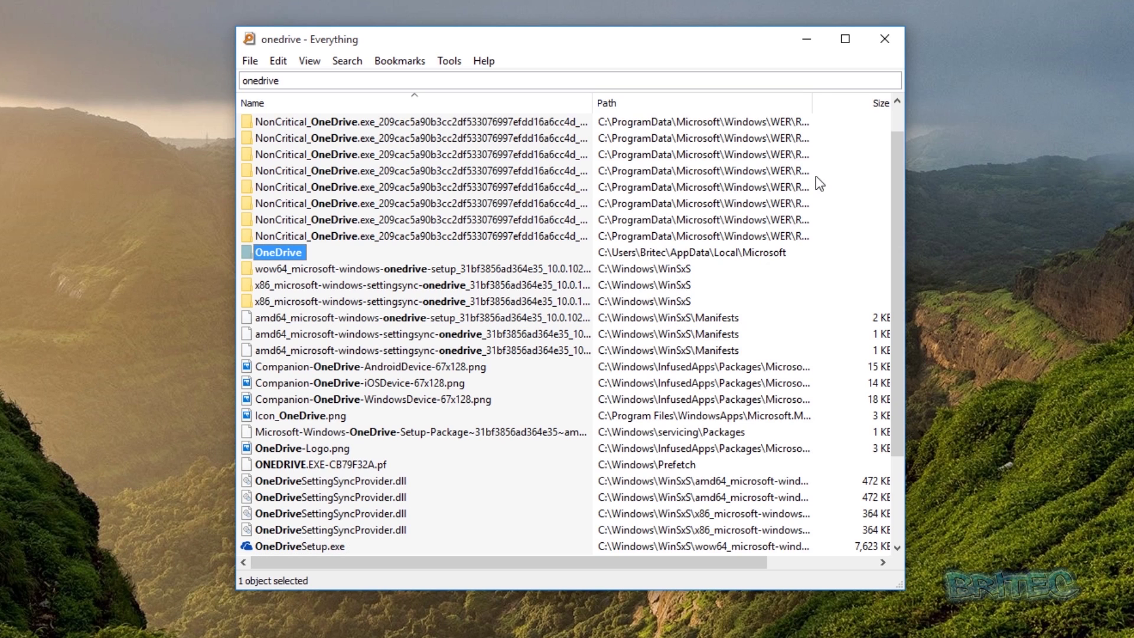
drag(812, 106, 836, 111)
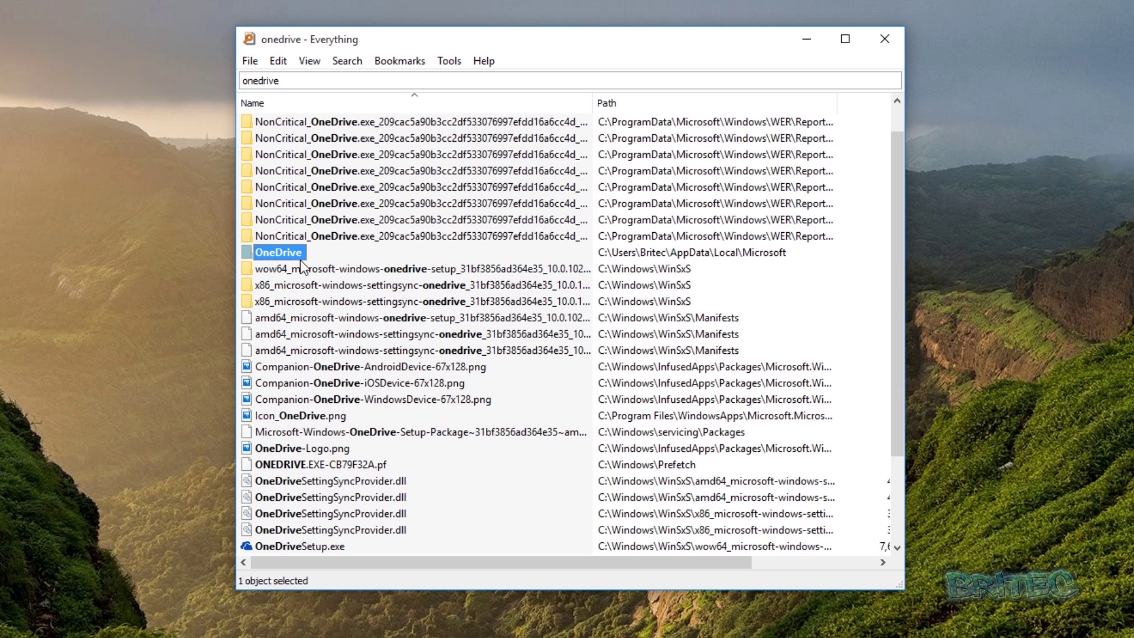
Delete the leftover OneDrive folder, leaving 35 results, and minimize Everything
right_click(277, 253)
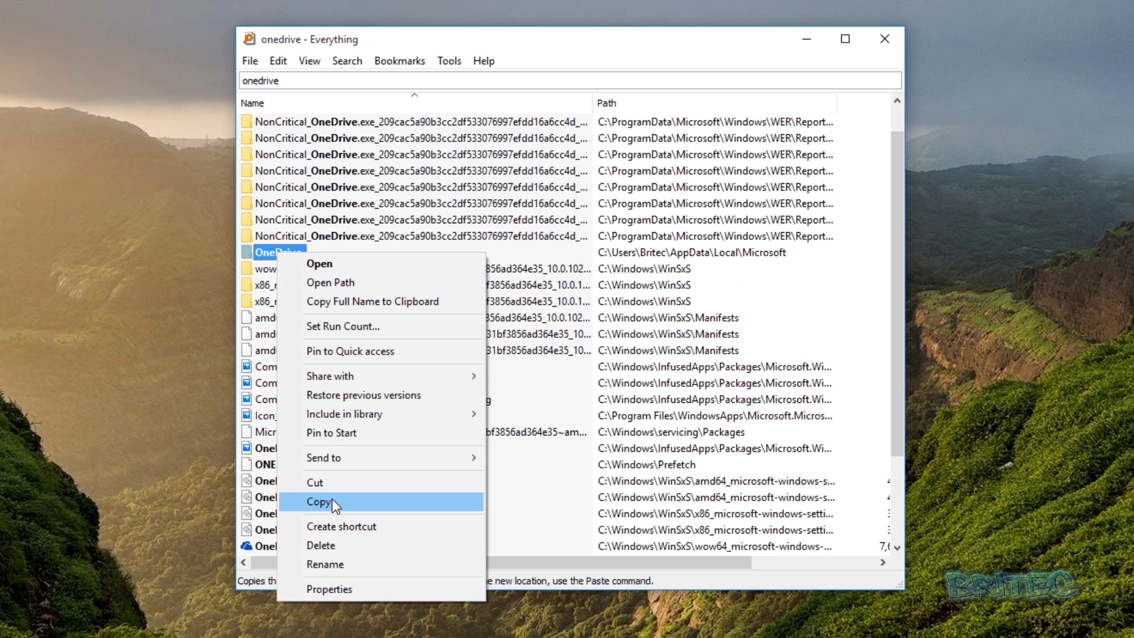
click(332, 538)
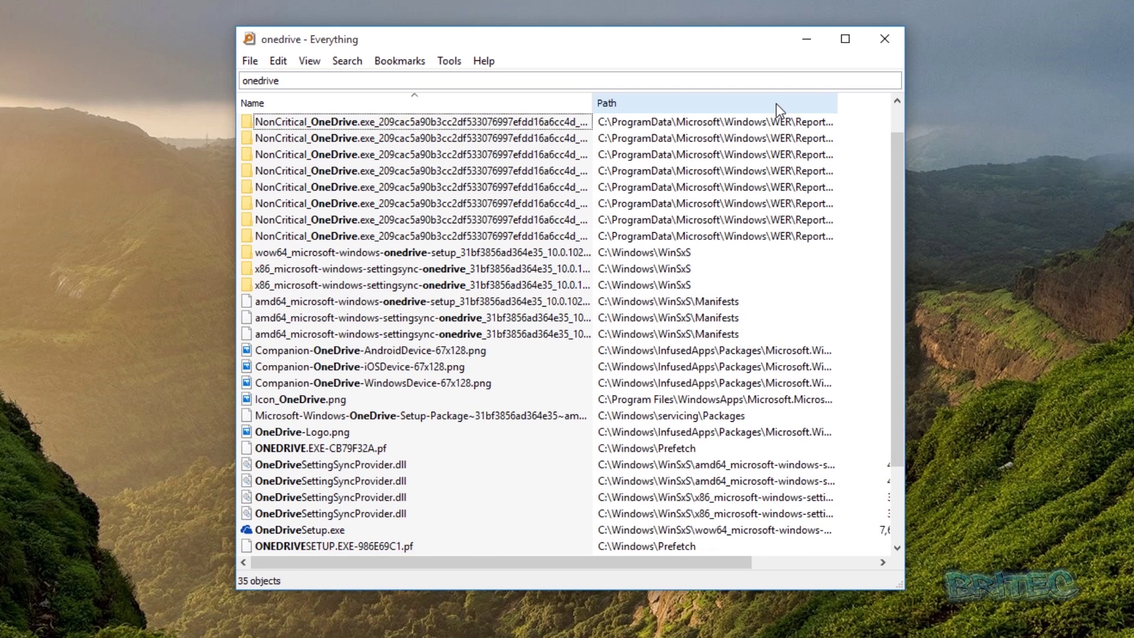
click(806, 40)
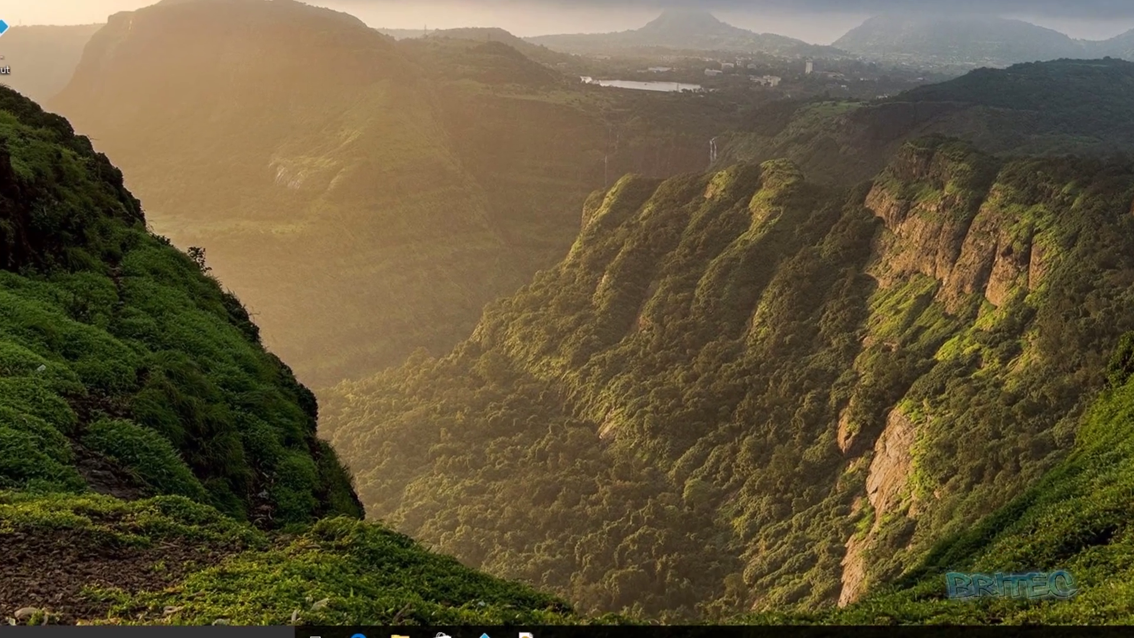
Browse File Explorer to C:\Users\<user>\AppData\Local\Microsoft to check for OneDrive leftovers
right_click(6, 632)
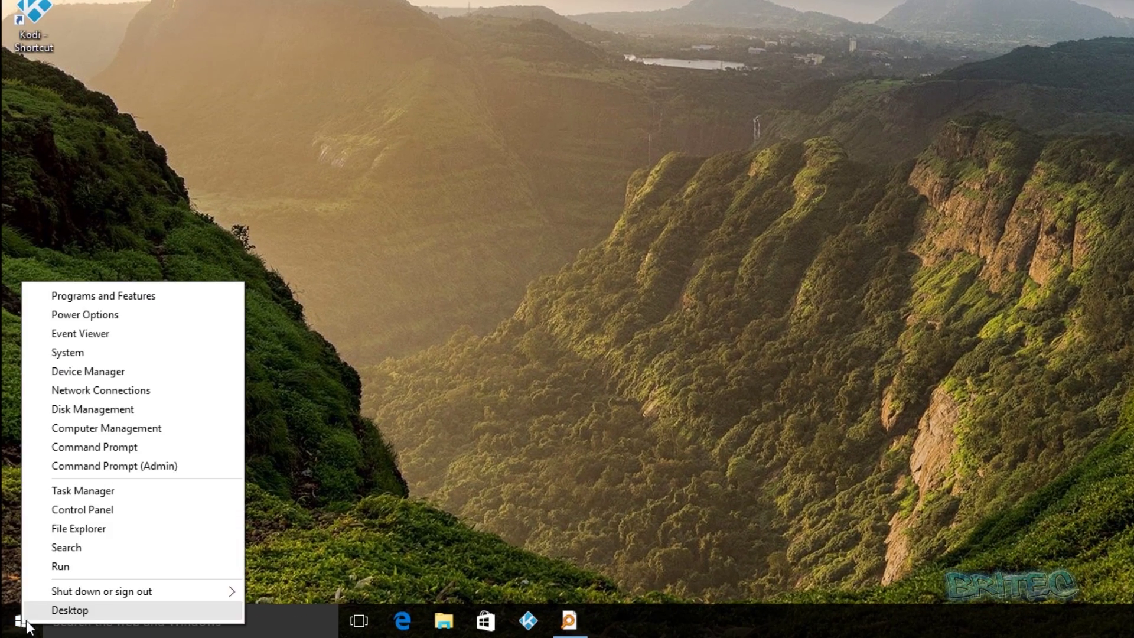
click(76, 553)
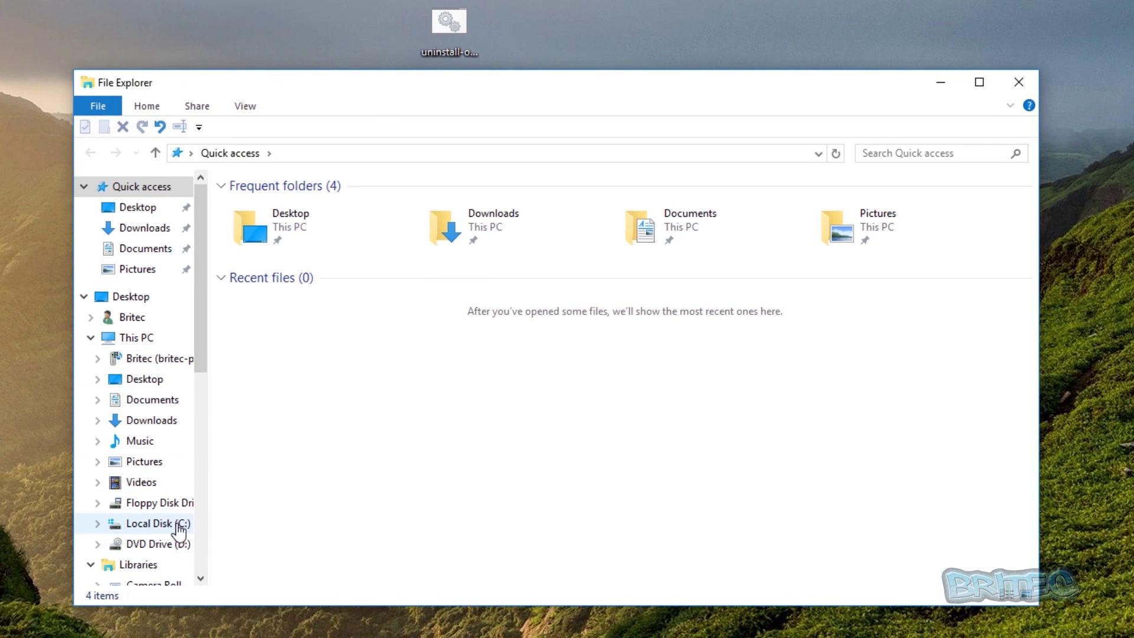
click(154, 523)
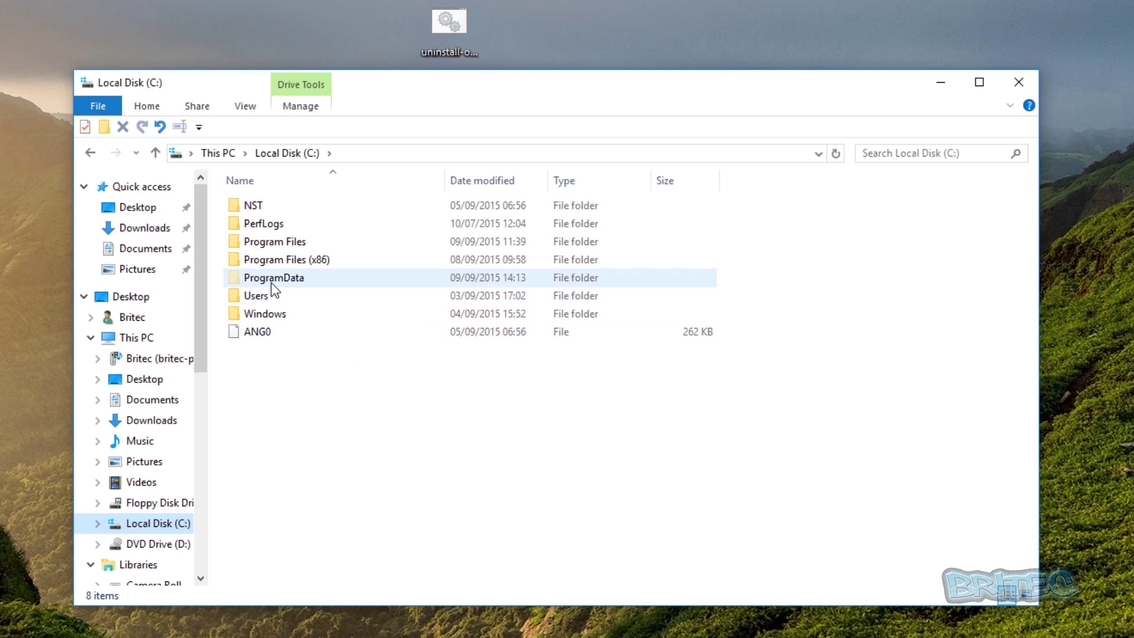
double_click(254, 297)
double_click(262, 208)
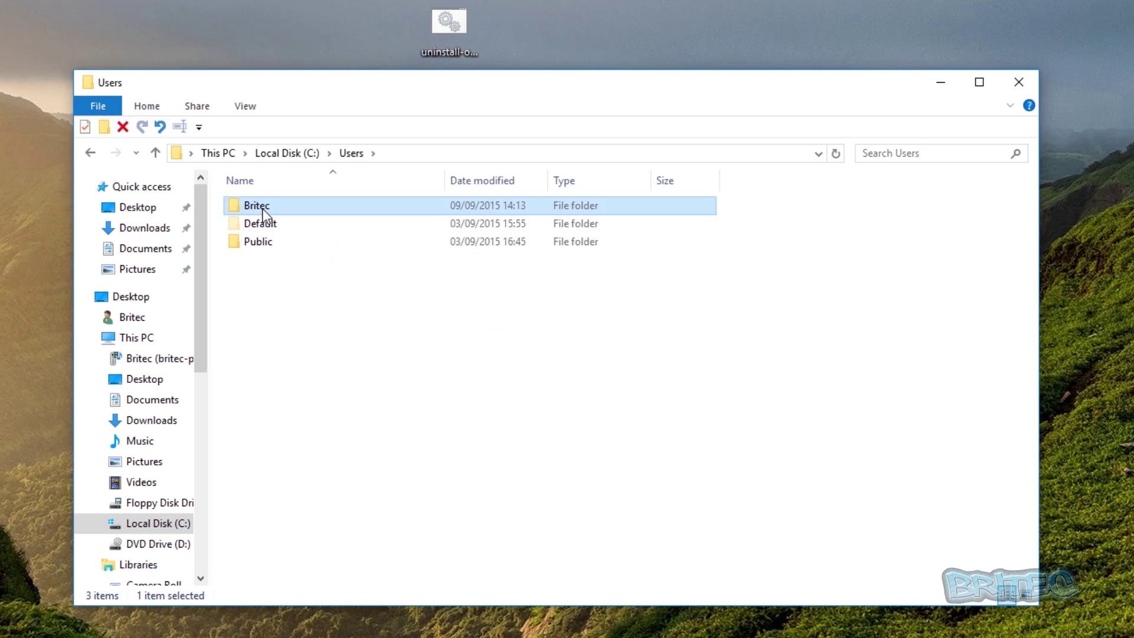
double_click(264, 207)
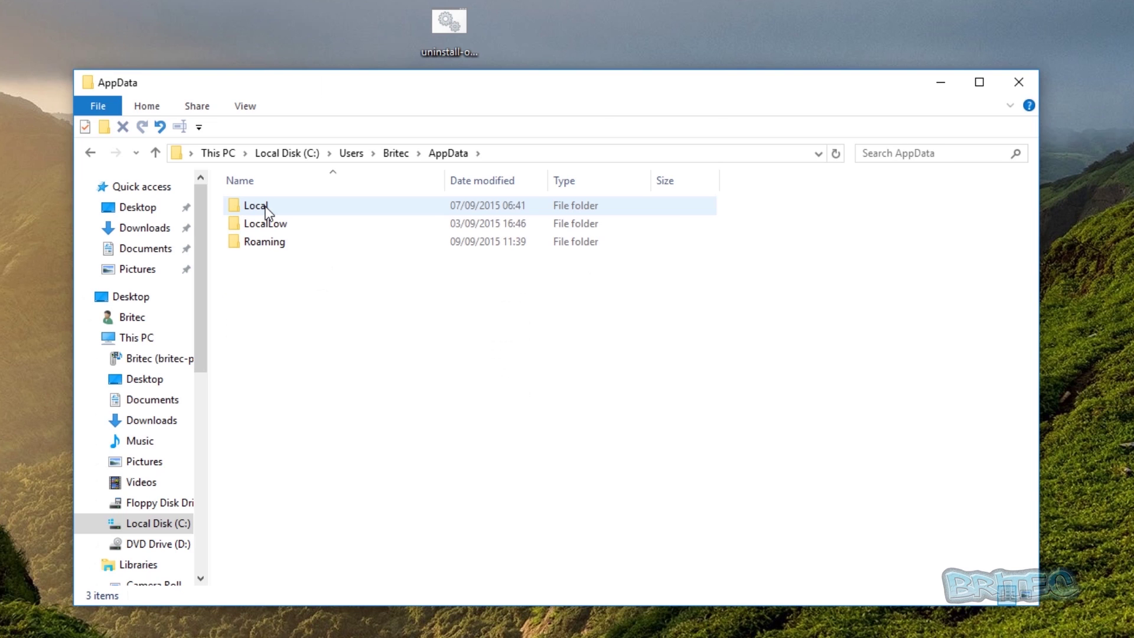
double_click(261, 208)
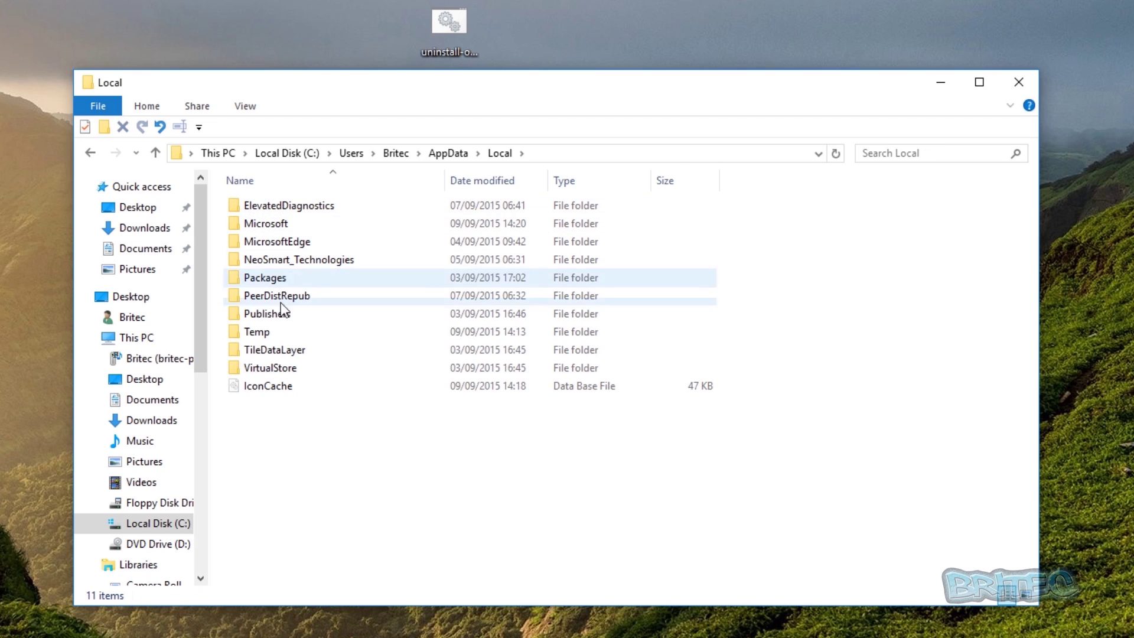
double_click(271, 223)
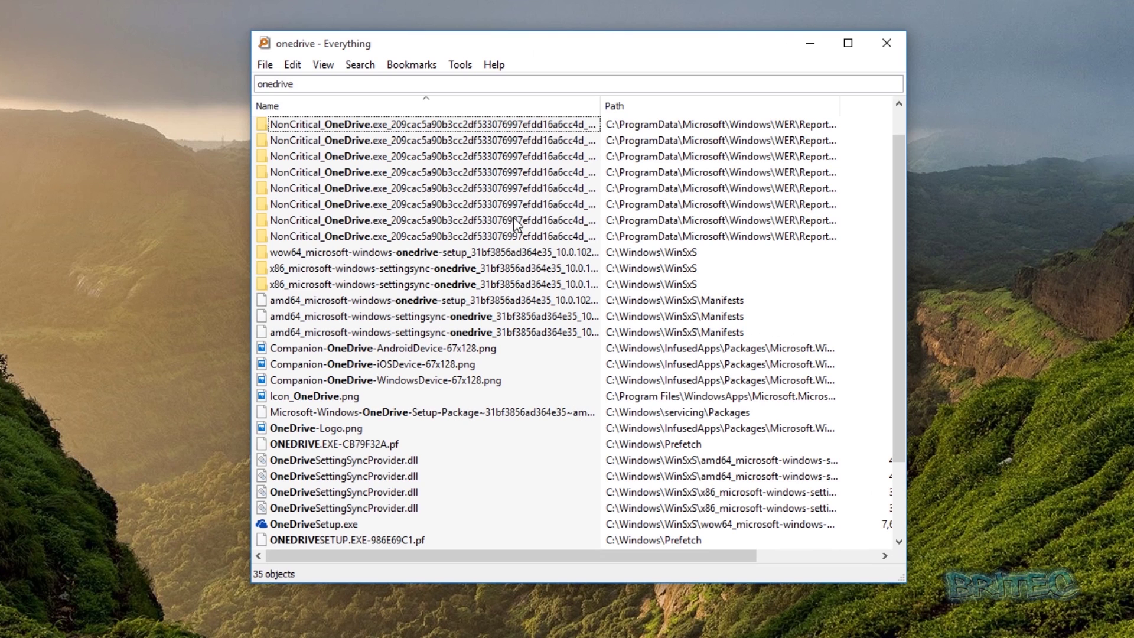
Review the 35 onedrive results in Everything, then close it
scroll(505, 271, down, 2)
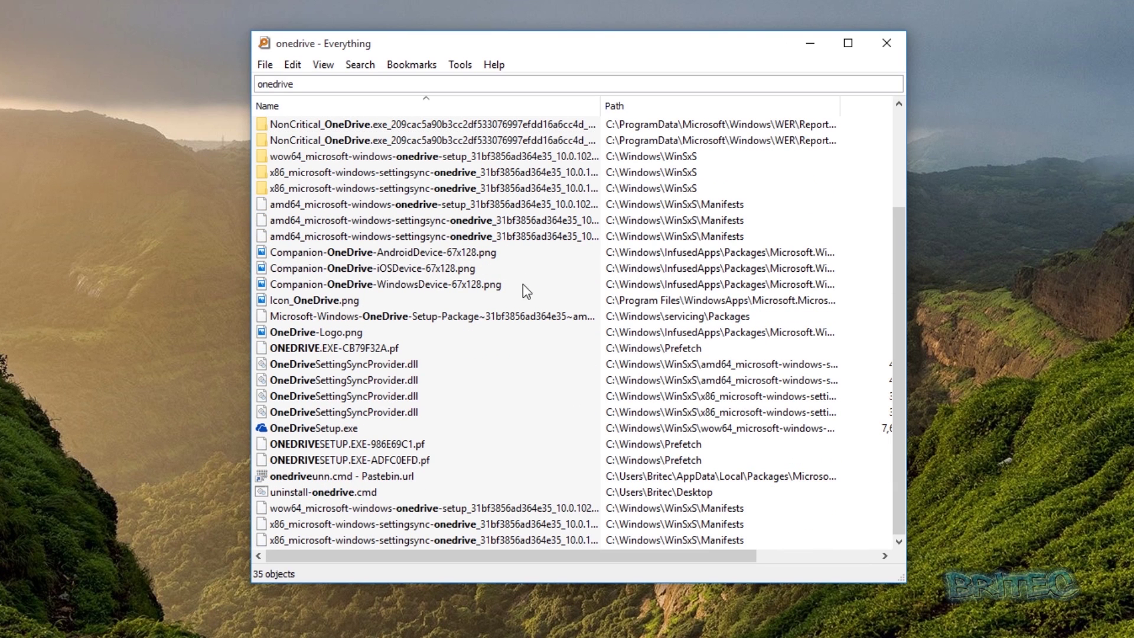
scroll(472, 365, up, 1)
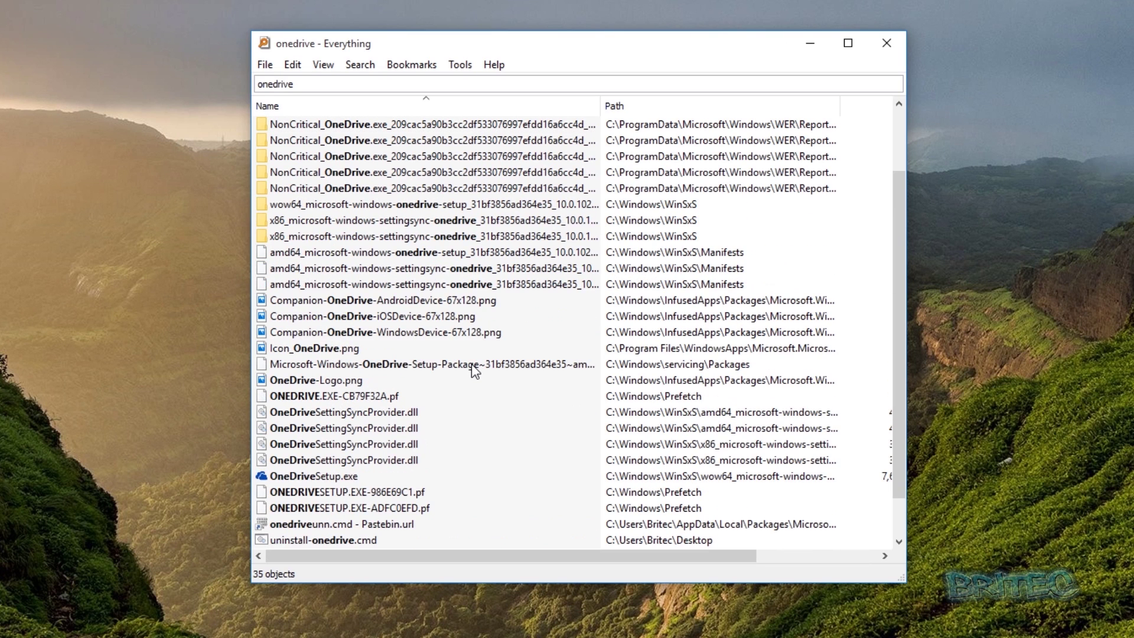
scroll(475, 371, down, 1)
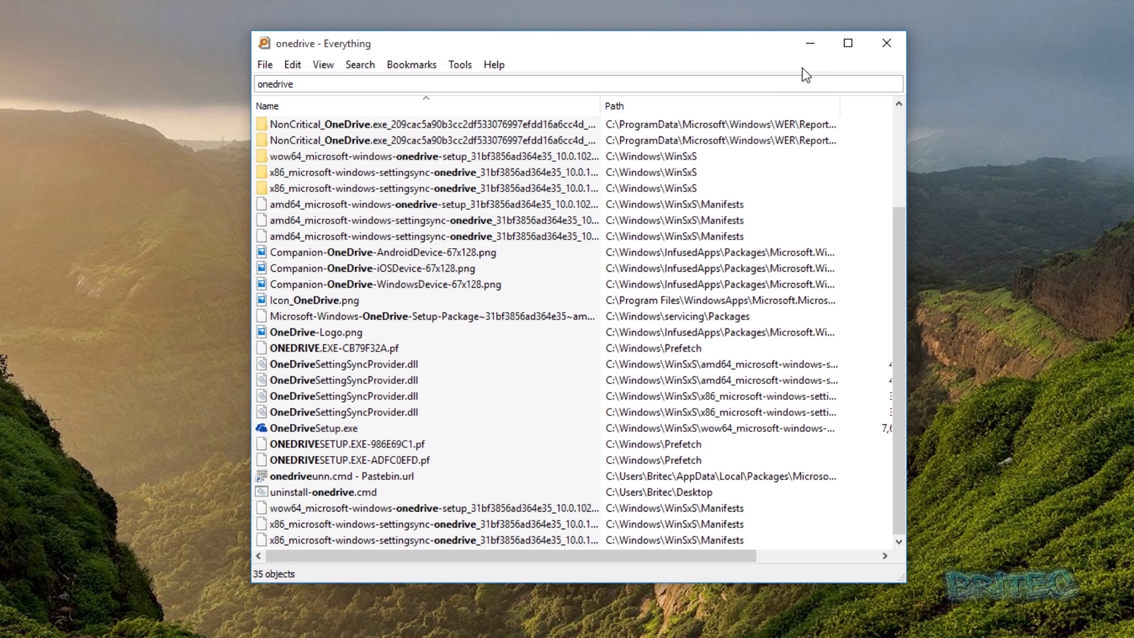
click(889, 50)
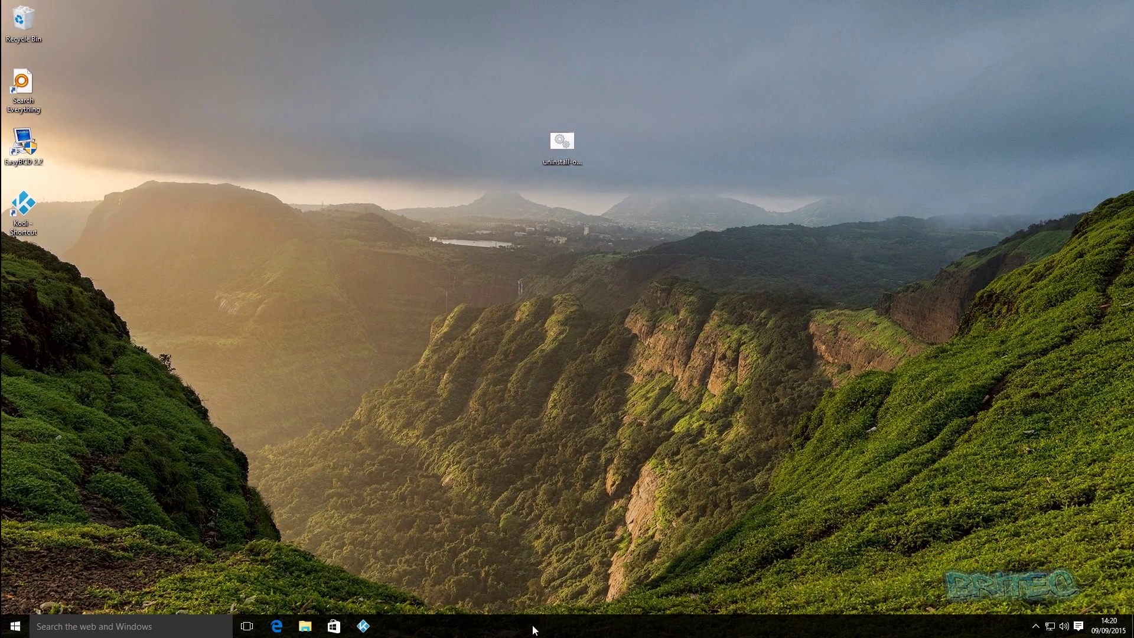
right_click(534, 629)
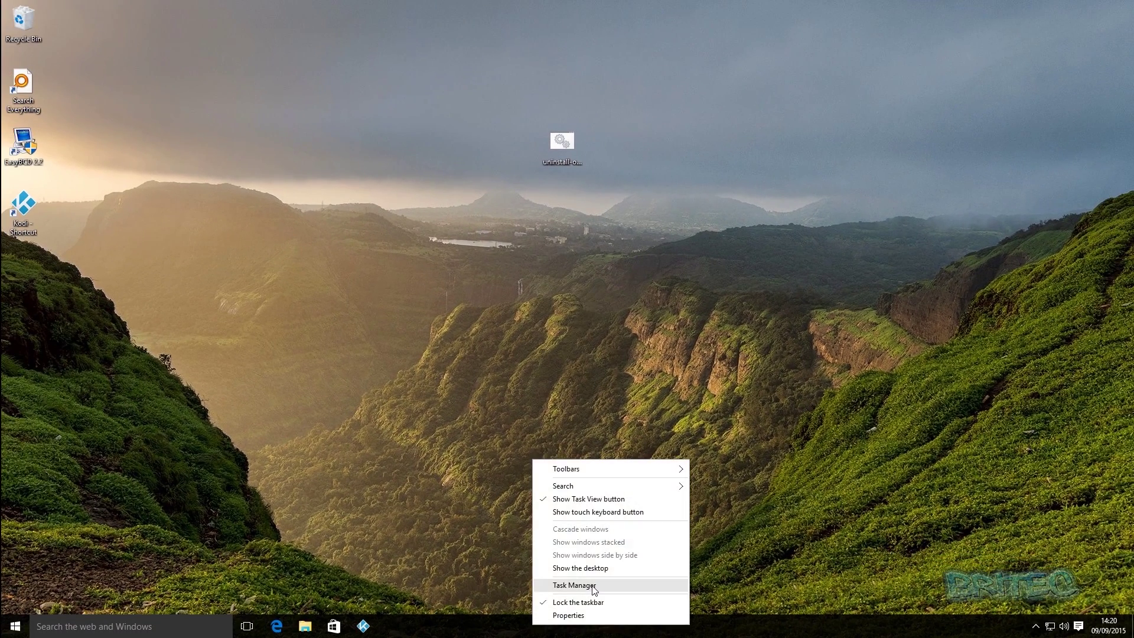
click(593, 584)
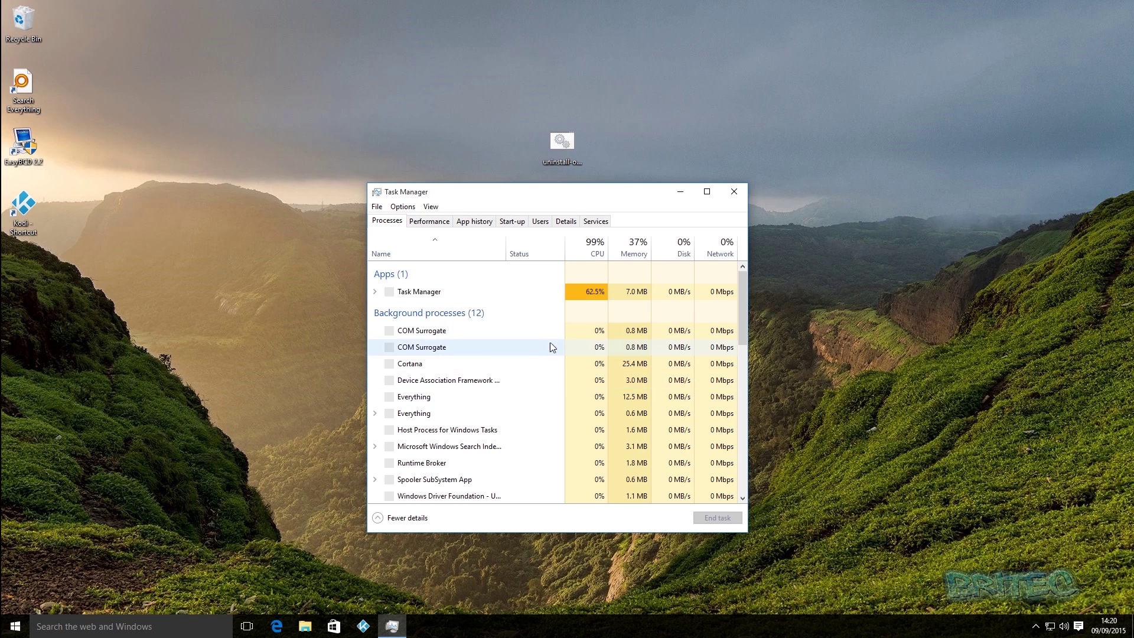
scroll(620, 386, down, 2)
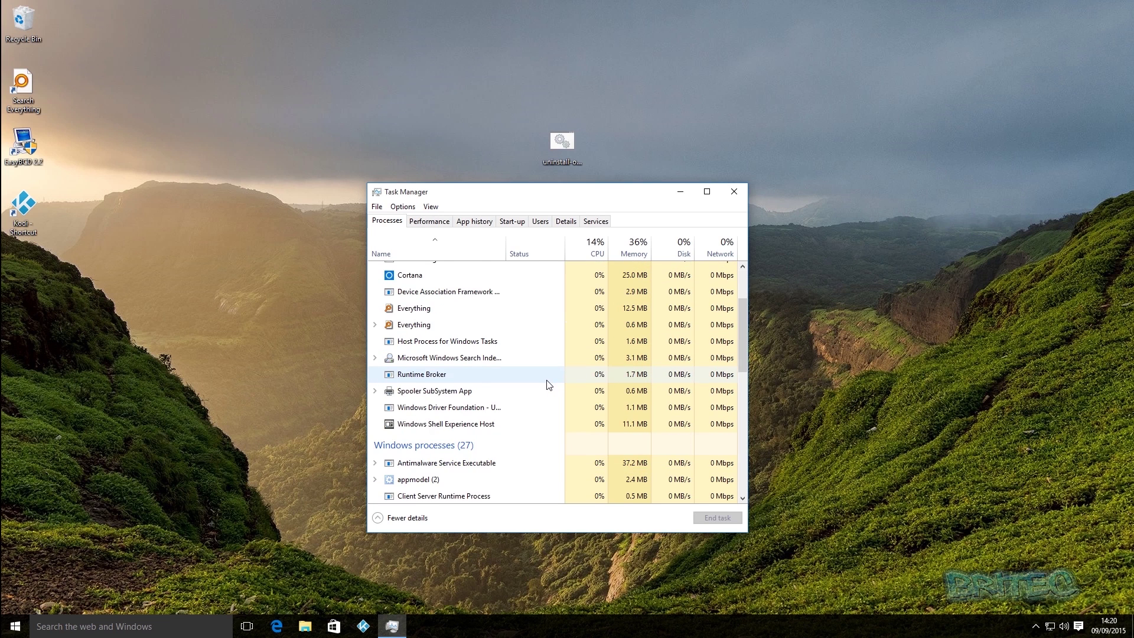
scroll(549, 385, down, 5)
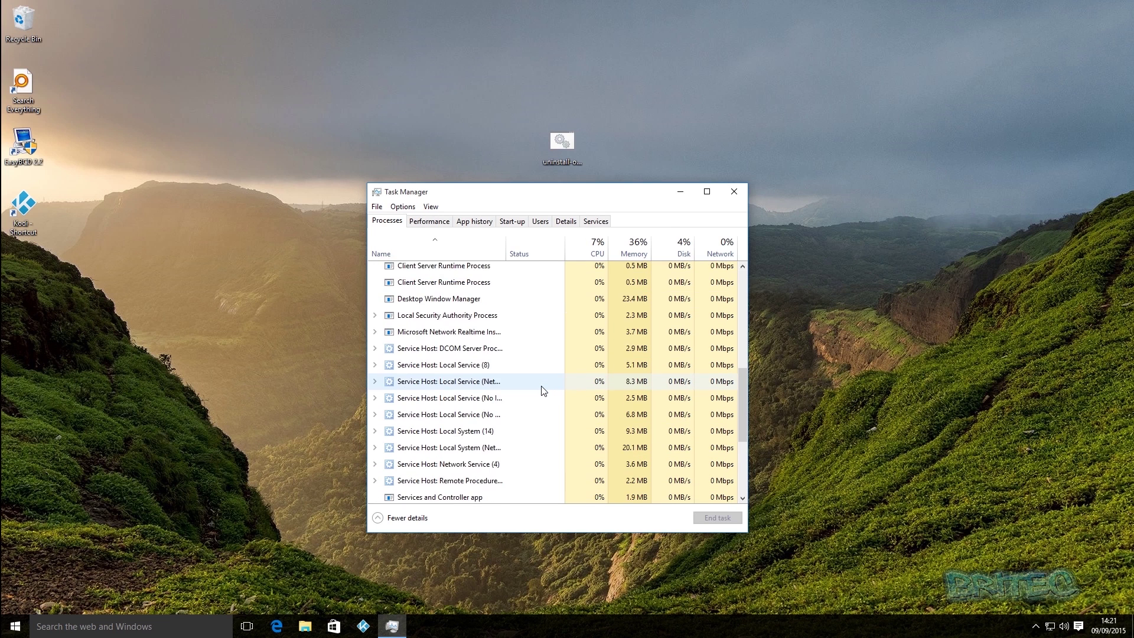
scroll(543, 390, down, 3)
click(728, 193)
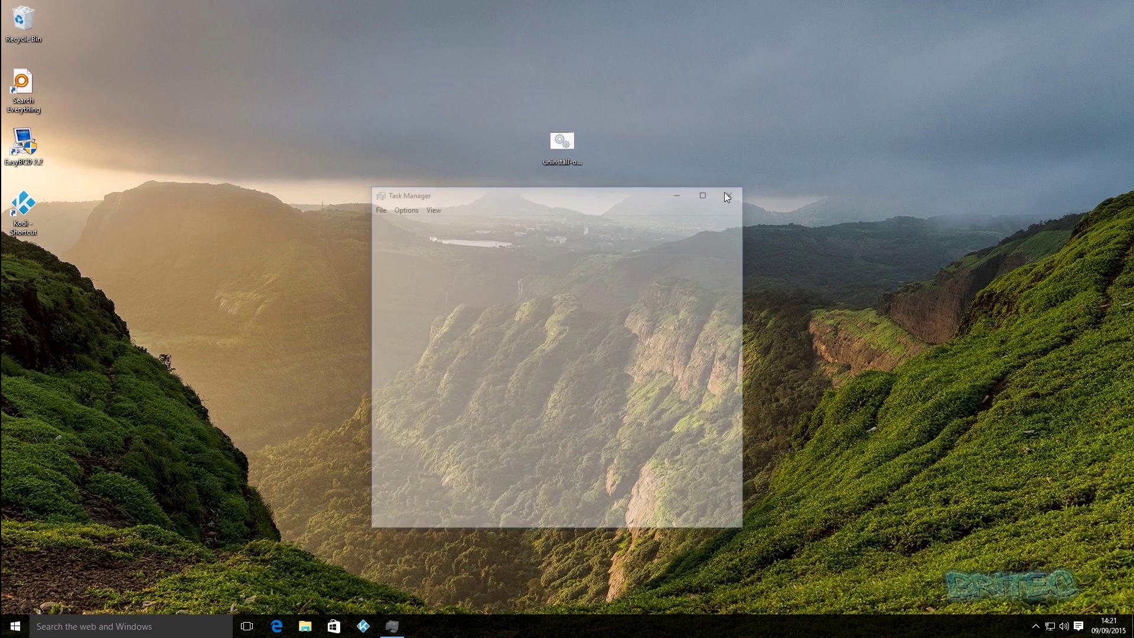